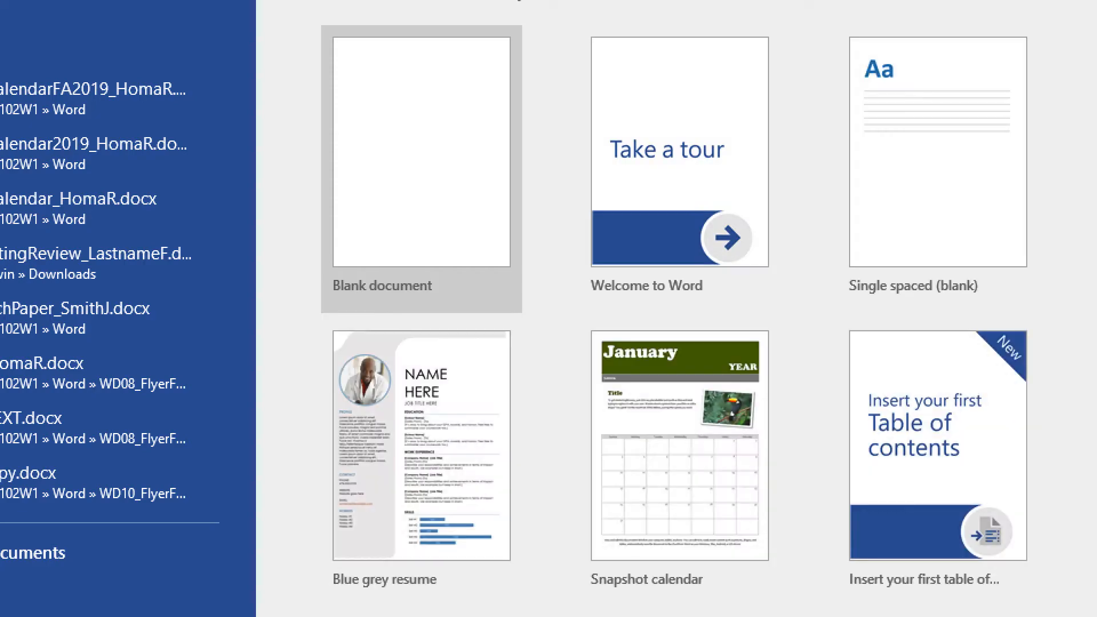
# Step: Create a blank document and set the paragraph spacing after to 0 pt
pyautogui.click(389, 135)
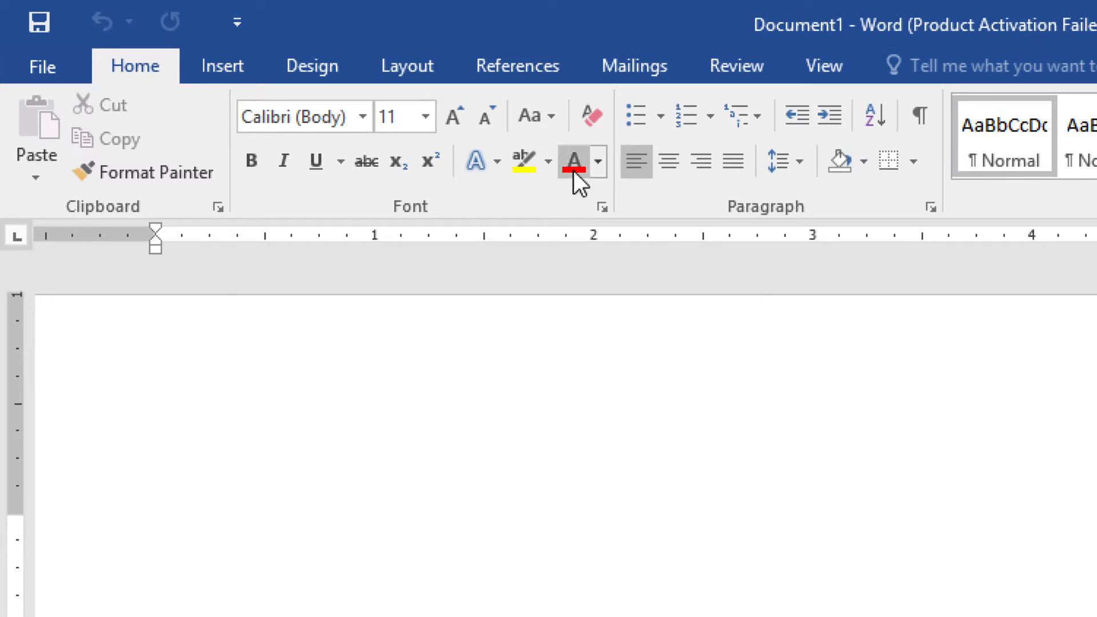
pyautogui.click(407, 66)
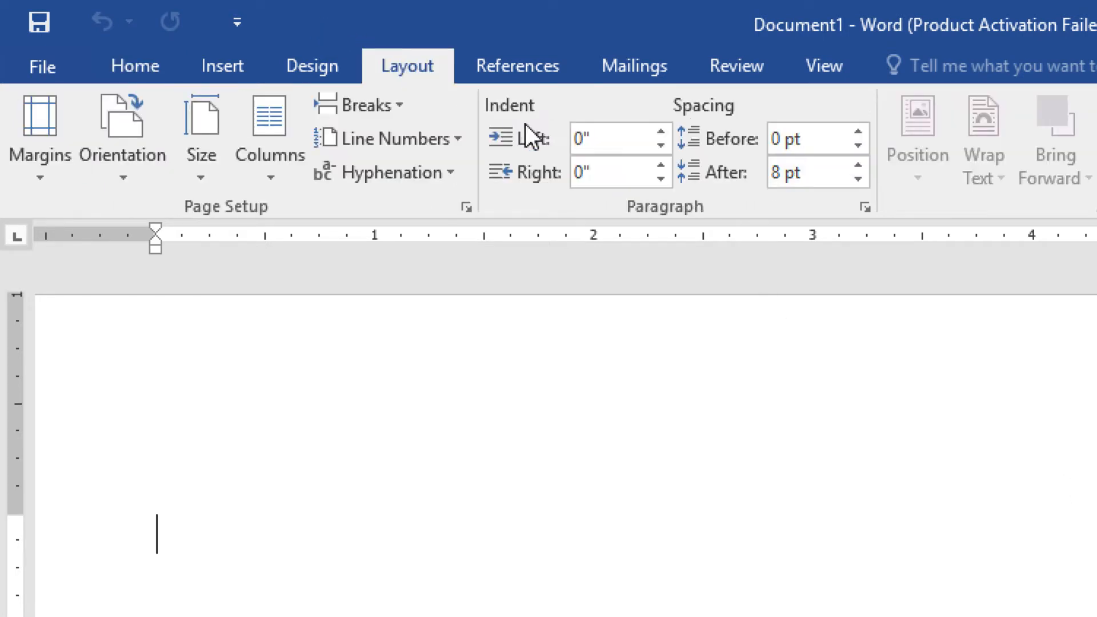
pyautogui.click(859, 183)
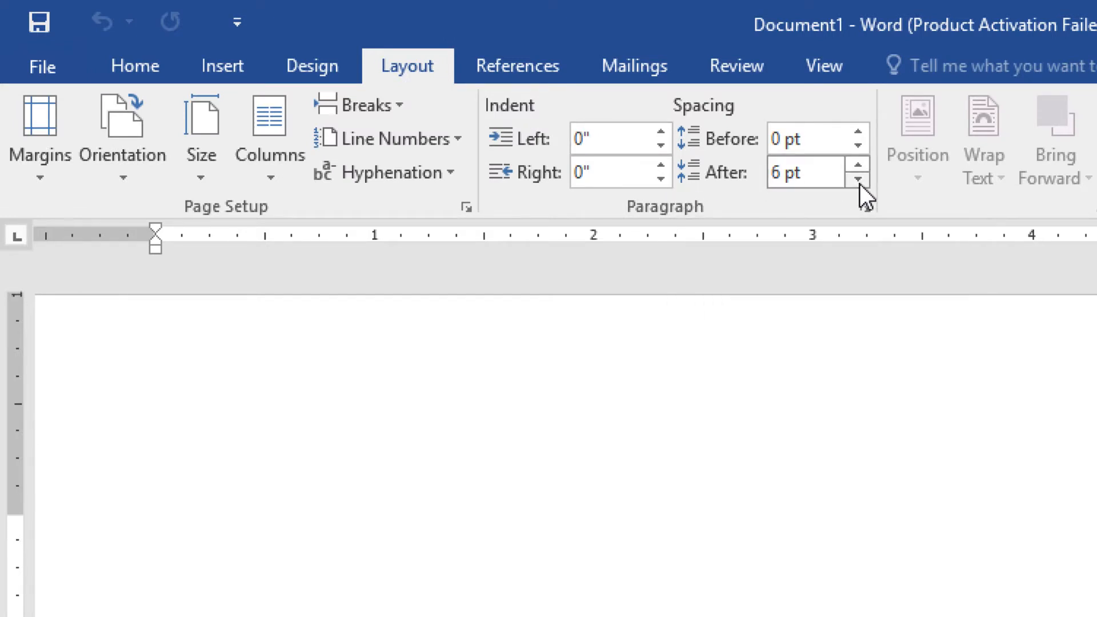
pyautogui.click(859, 184)
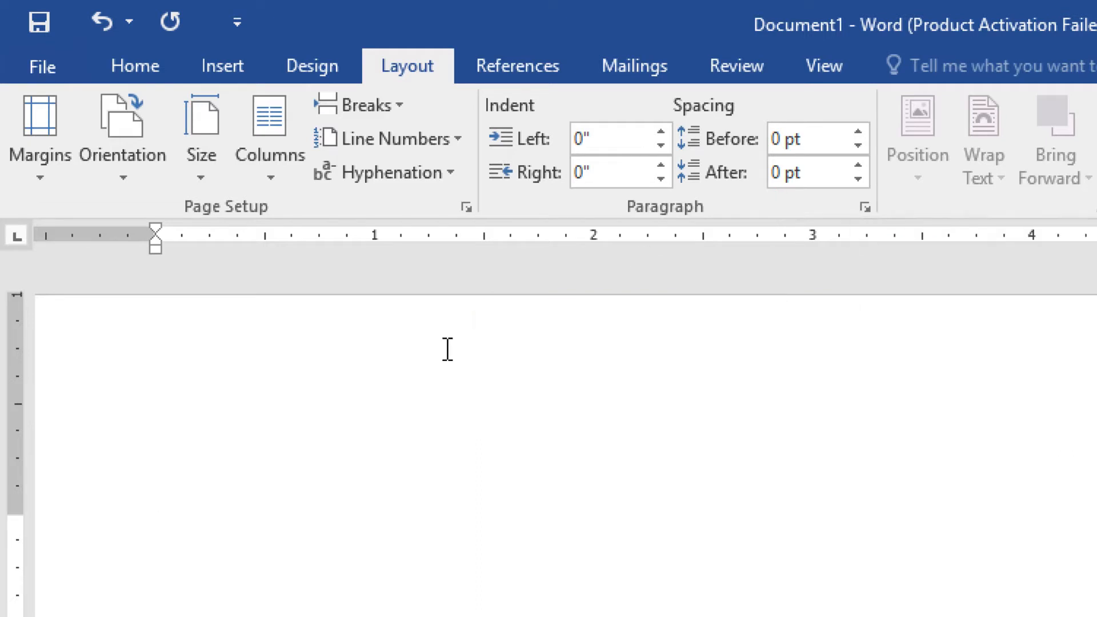
# Step: Set the page orientation to Landscape and apply the Normal margins of 1" on all sides
pyautogui.click(124, 175)
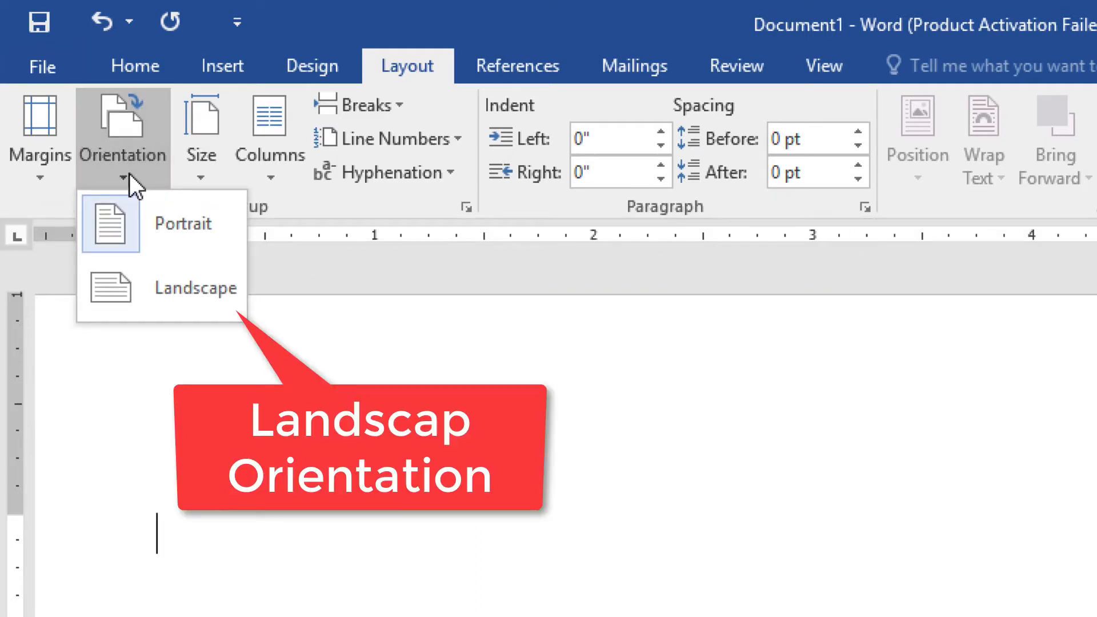
pyautogui.click(148, 286)
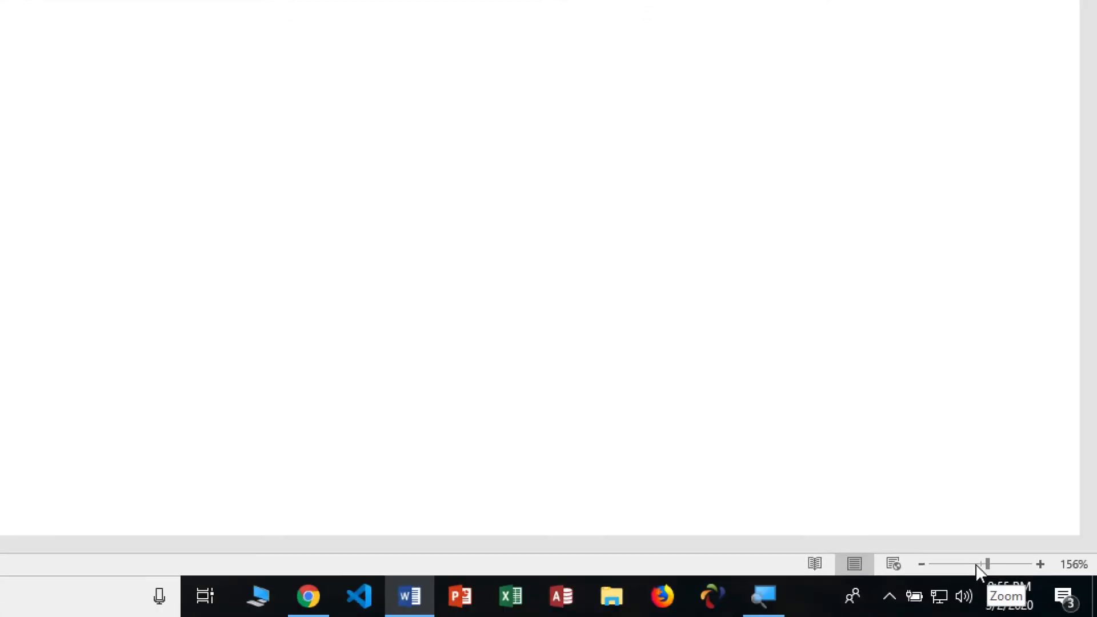
pyautogui.click(973, 563)
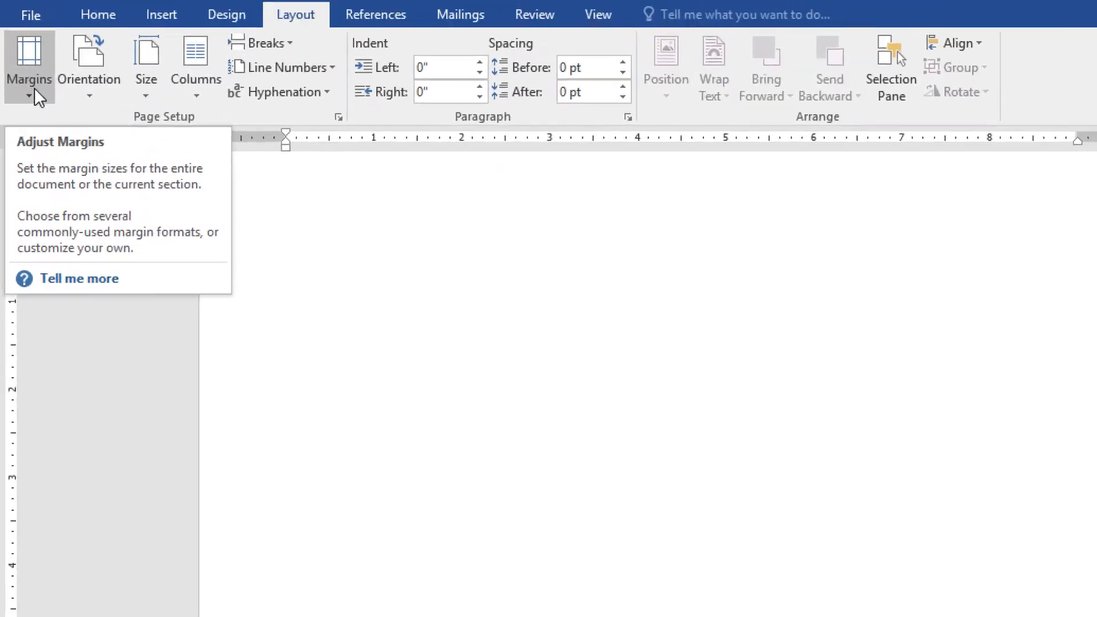
pyautogui.click(29, 39)
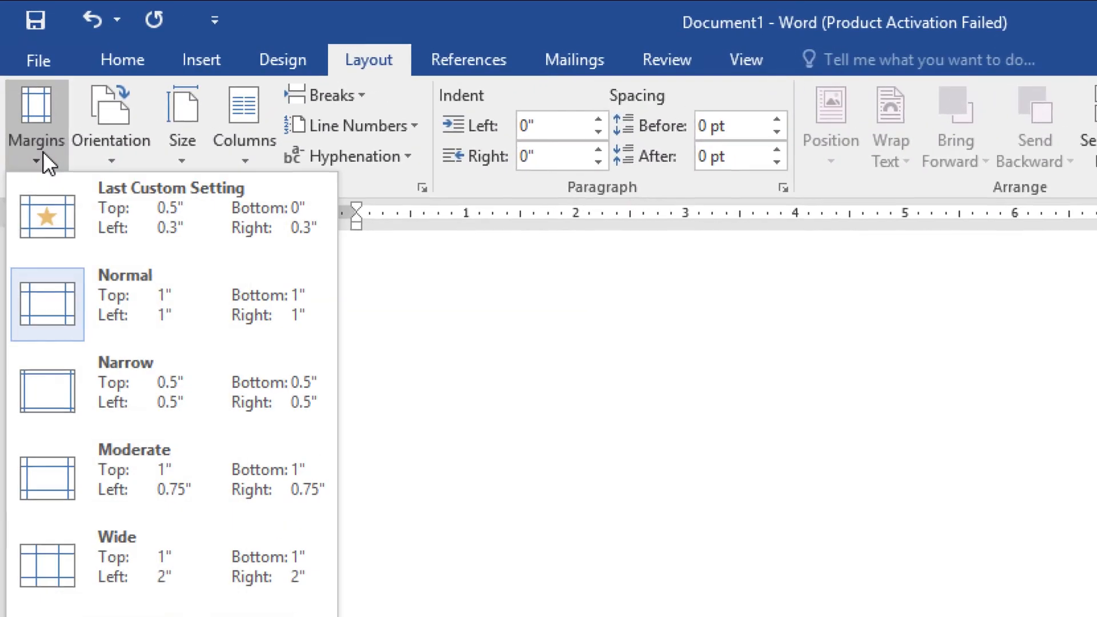
pyautogui.click(95, 310)
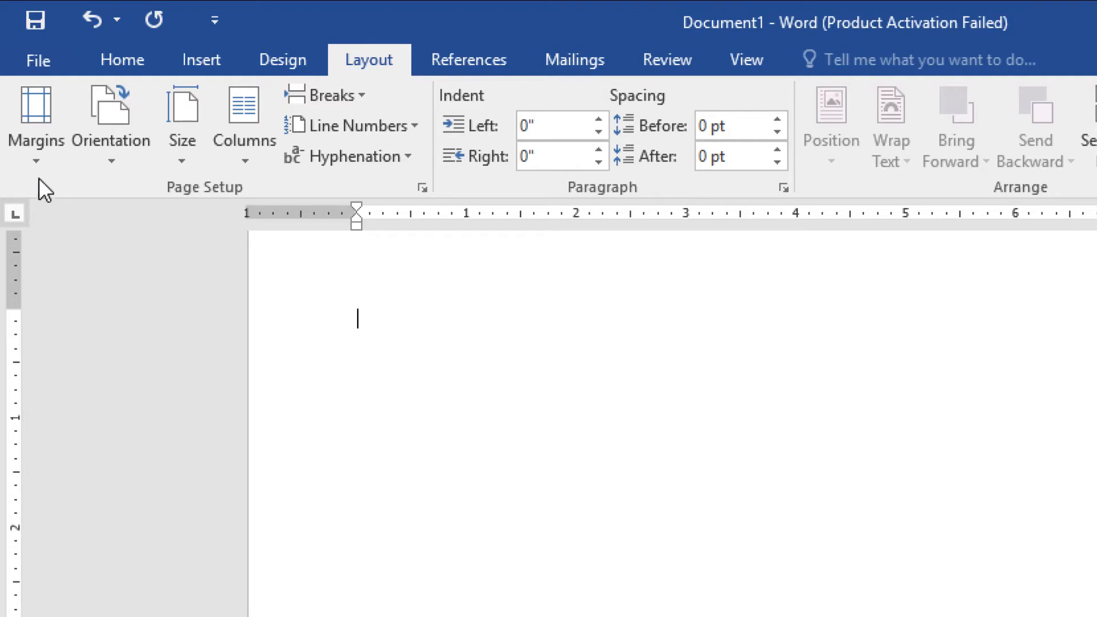
# Step: Insert a table with 7 columns and 7 rows
pyautogui.click(187, 64)
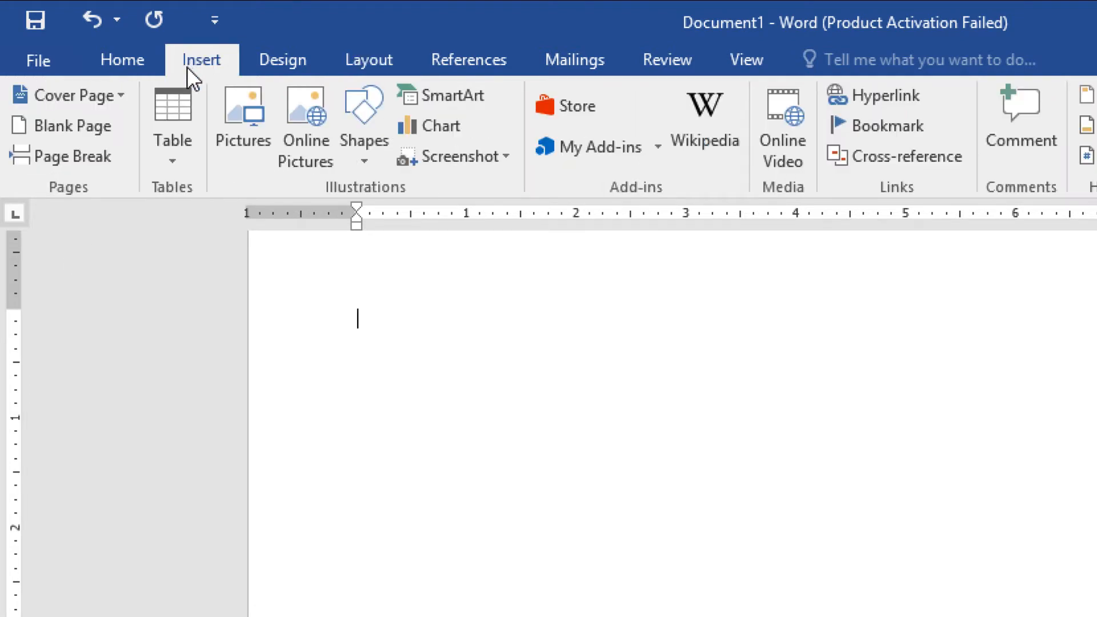
pyautogui.click(174, 169)
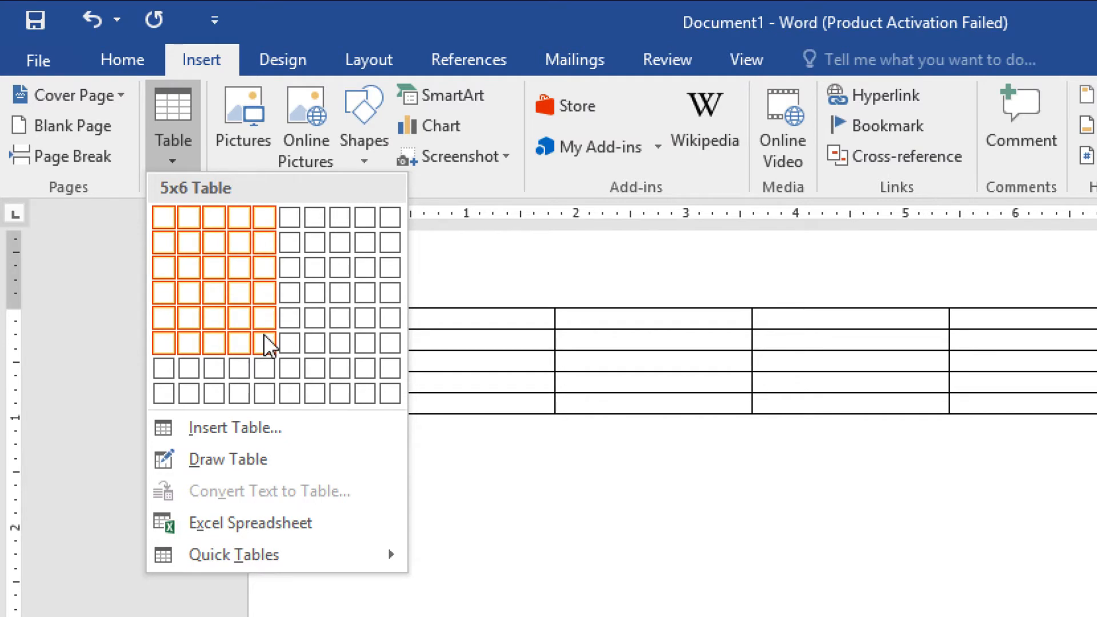
pyautogui.click(234, 437)
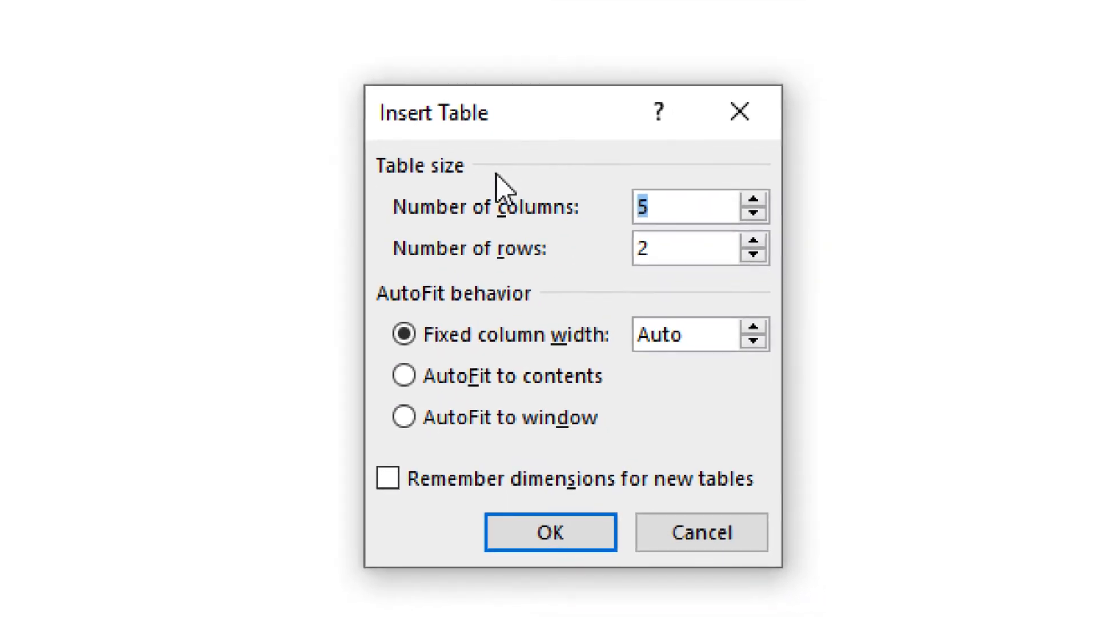
pyautogui.write('7')
pyautogui.moveTo(652, 248); pyautogui.dragTo(606, 243)
pyautogui.write('7')
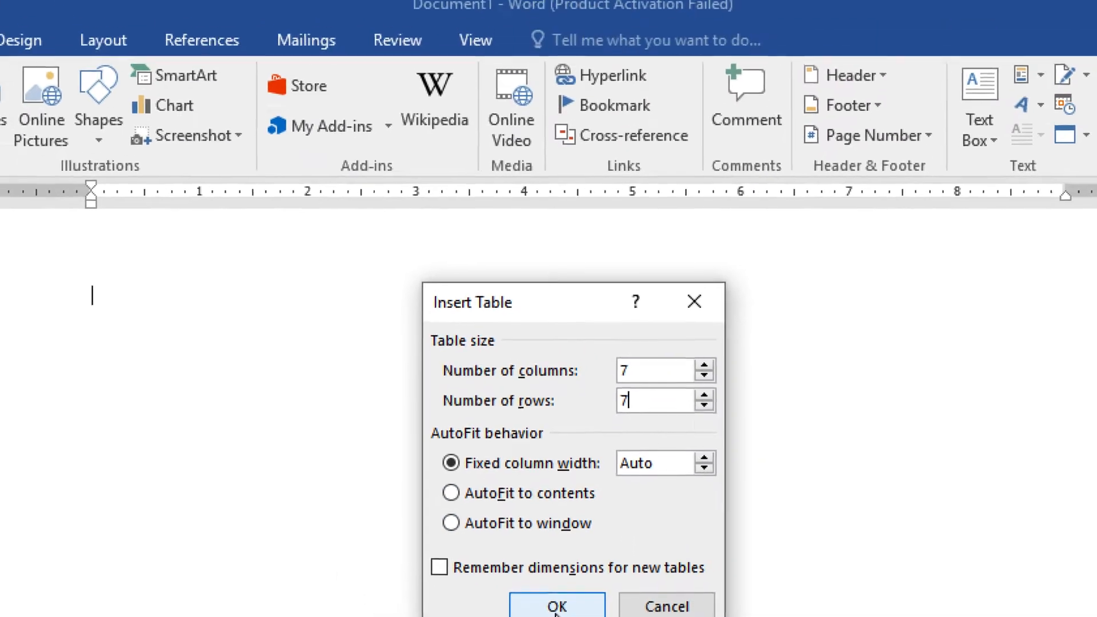
pyautogui.click(550, 532)
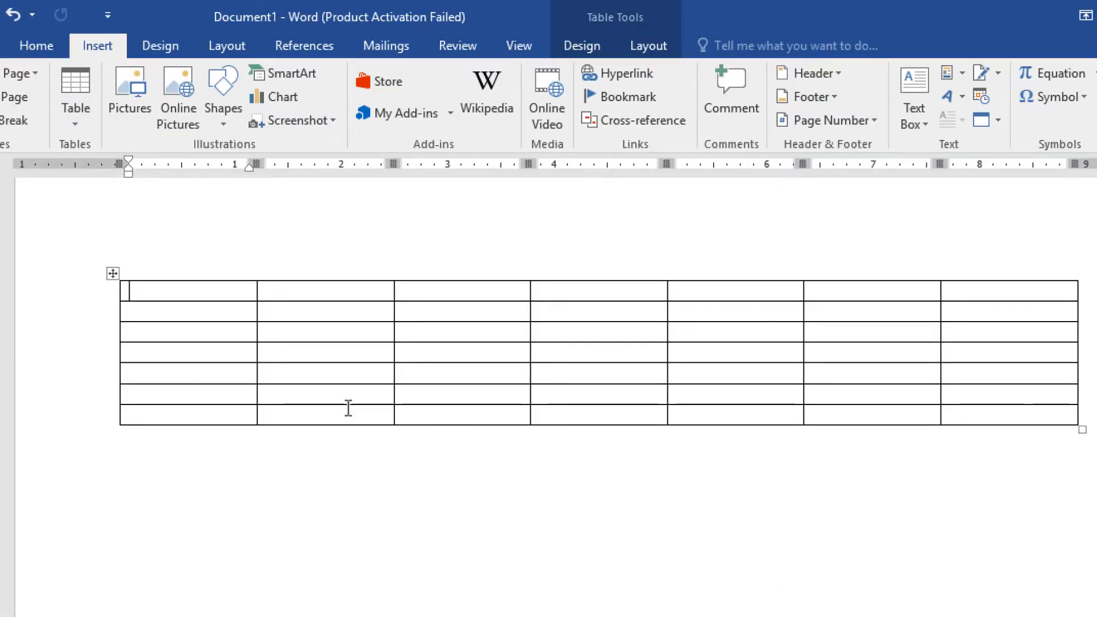
# Step: Set the height of the table's first two rows to 0.3"
pyautogui.moveTo(83, 318)
pyautogui.moveTo(79, 300); pyautogui.dragTo(77, 323)
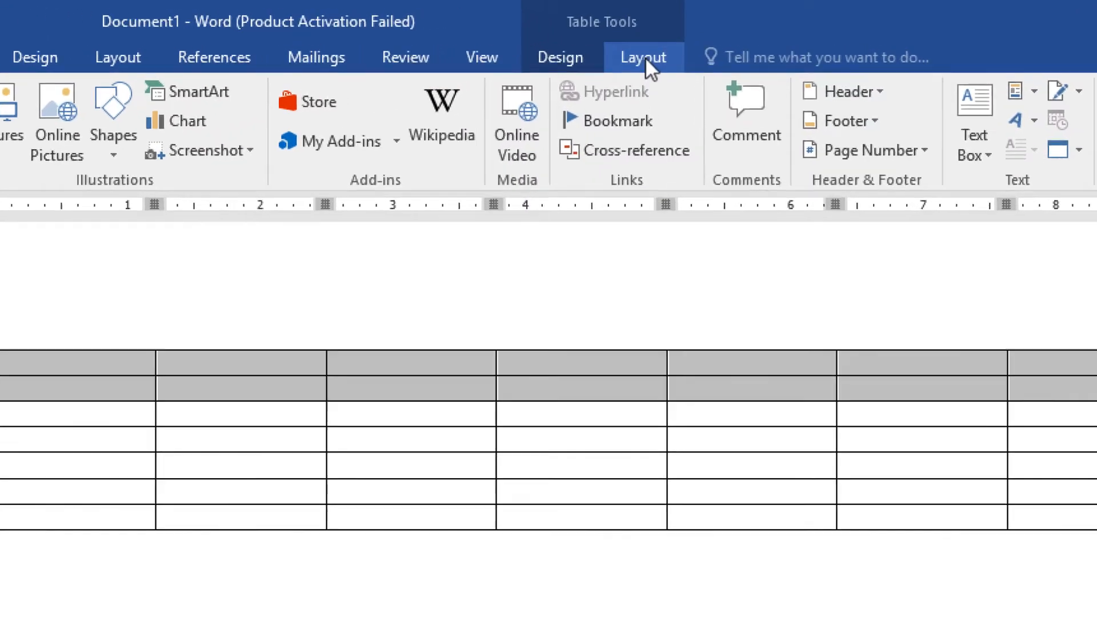
pyautogui.click(647, 46)
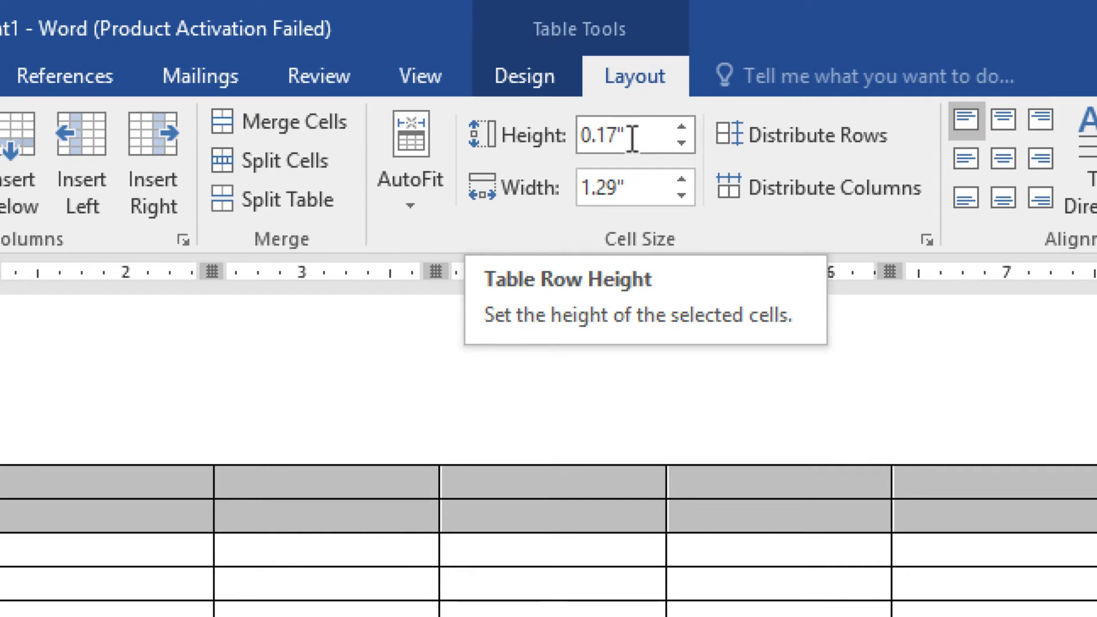
pyautogui.click(681, 127)
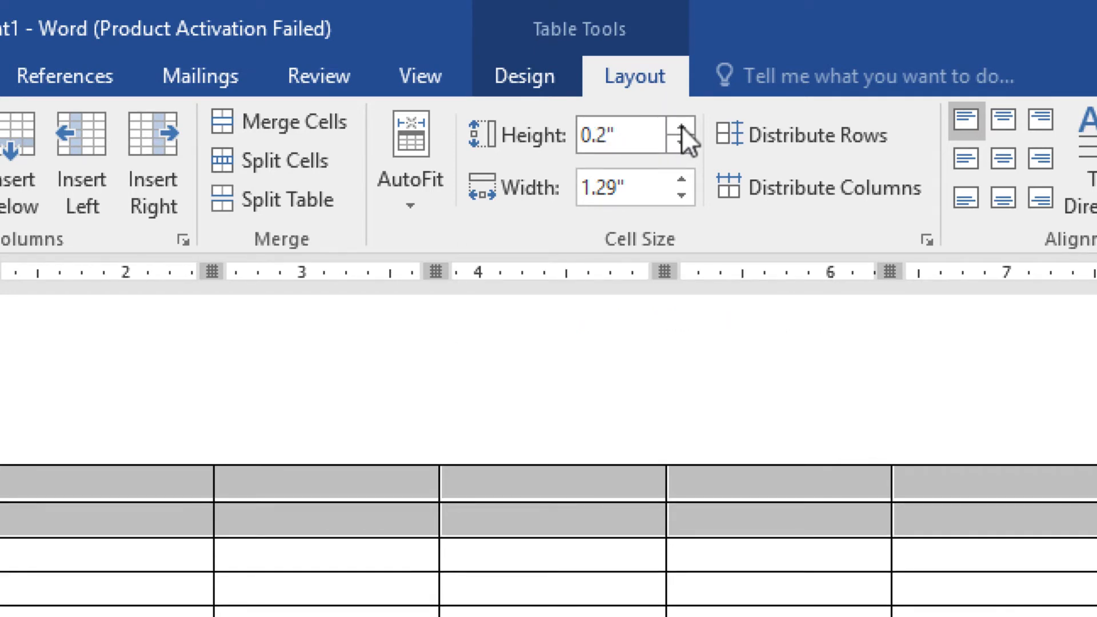
pyautogui.click(681, 127)
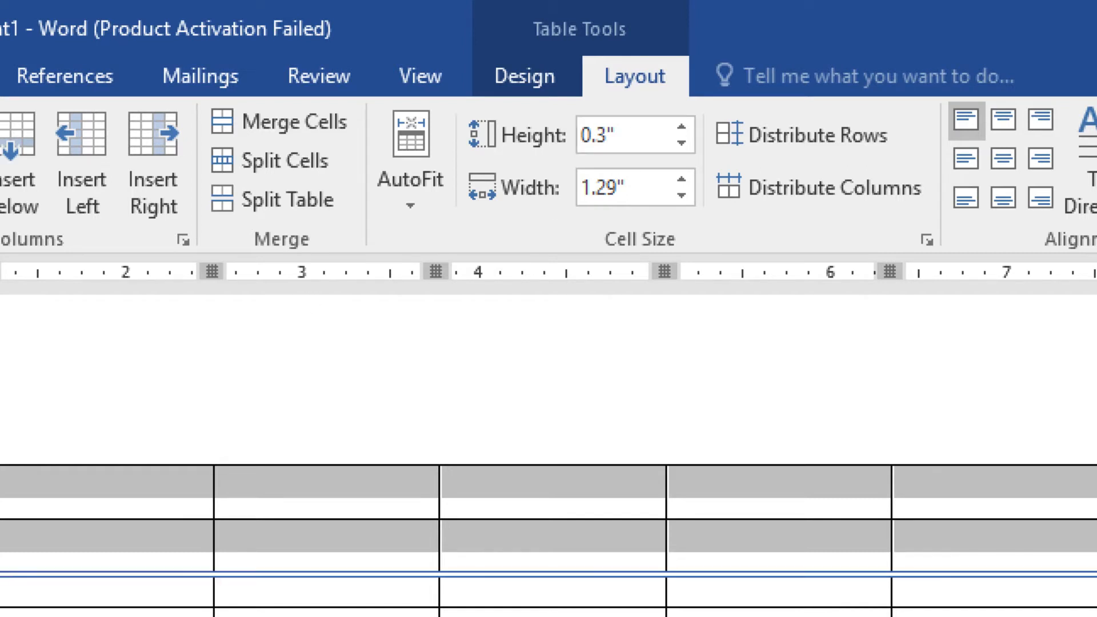
# Step: Set the height of the table's remaining five rows to 1"
pyautogui.moveTo(2, 592); pyautogui.dragTo(2, 485)
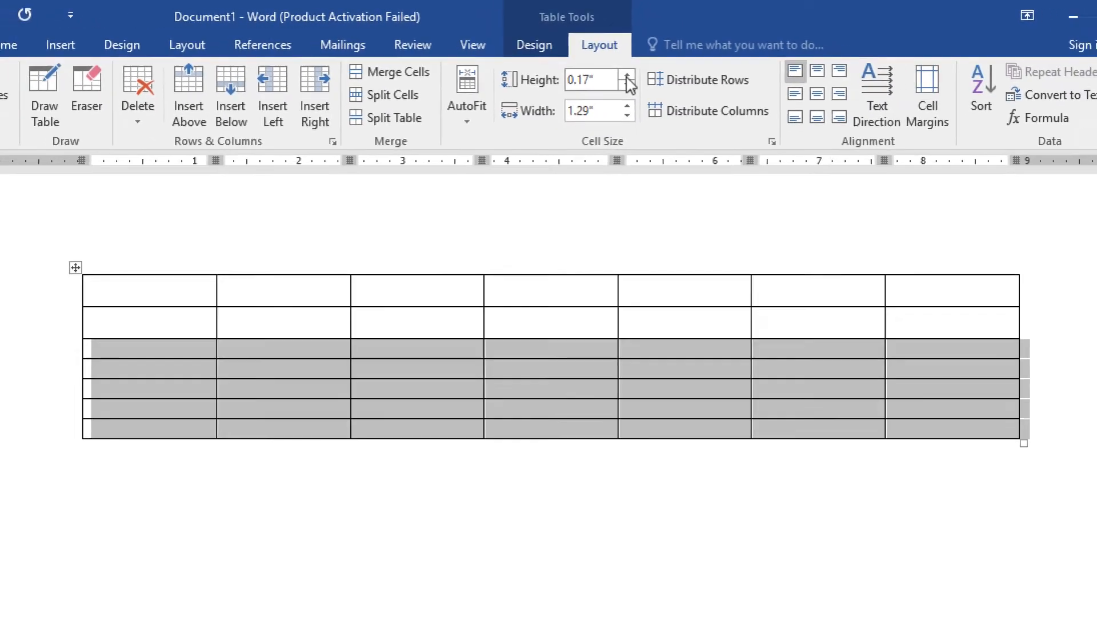
pyautogui.click(636, 83)
pyautogui.click(617, 67)
pyautogui.click(617, 66)
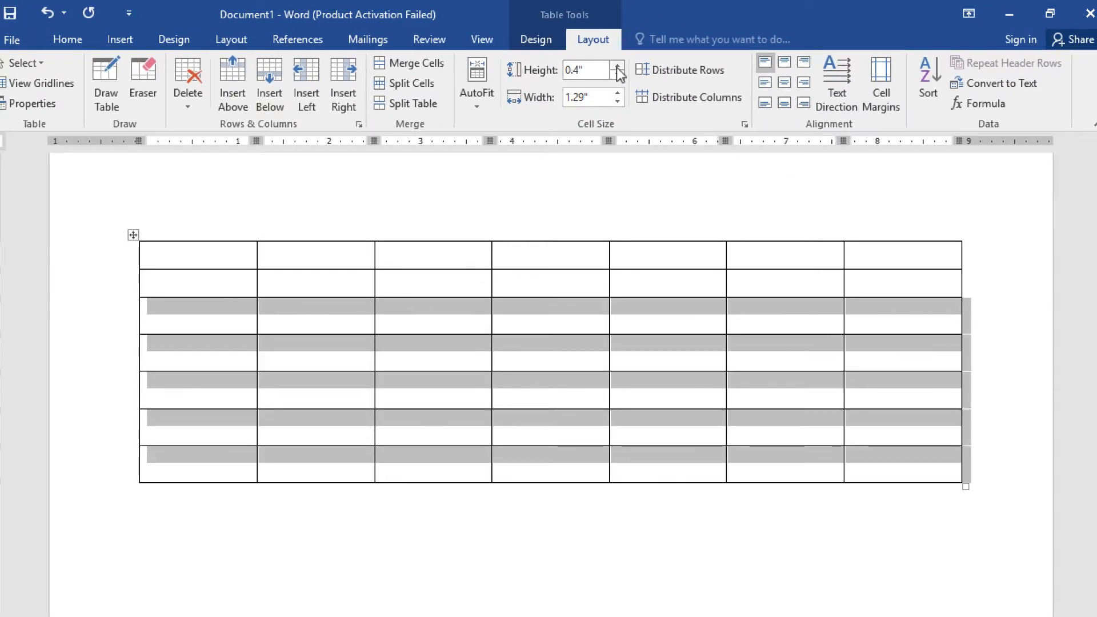
pyautogui.click(617, 66)
pyautogui.click(617, 67)
pyautogui.click(617, 67)
pyautogui.click(617, 66)
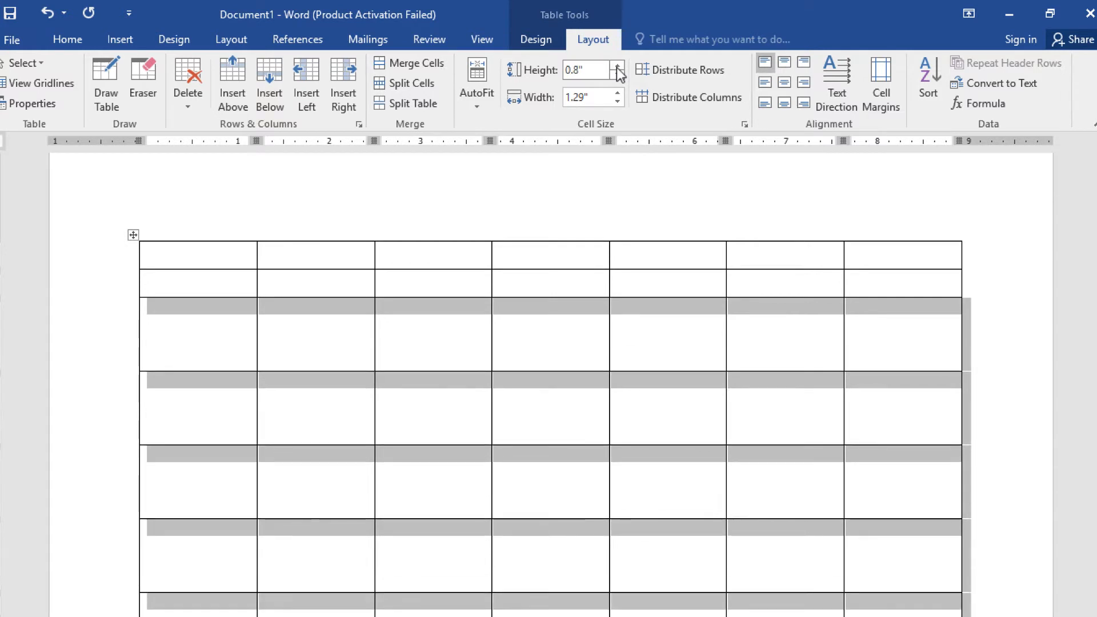
pyautogui.click(617, 66)
pyautogui.click(617, 66)
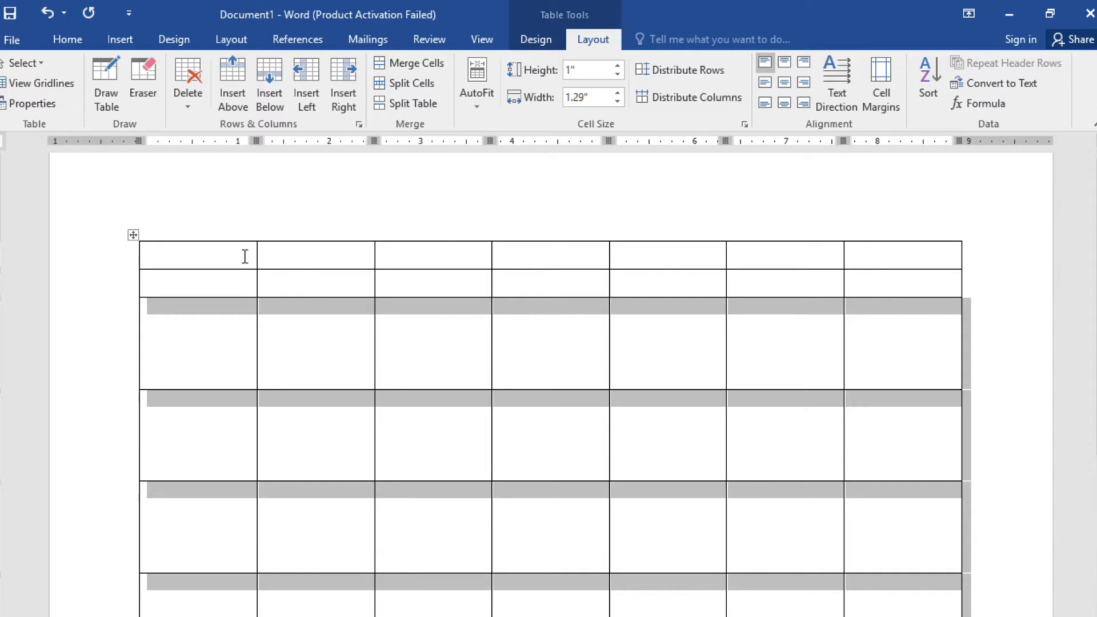
# Step: Merge all cells of the table's first row and centre the top two rows' contents horizontally and vertically
pyautogui.moveTo(260, 256); pyautogui.dragTo(859, 252)
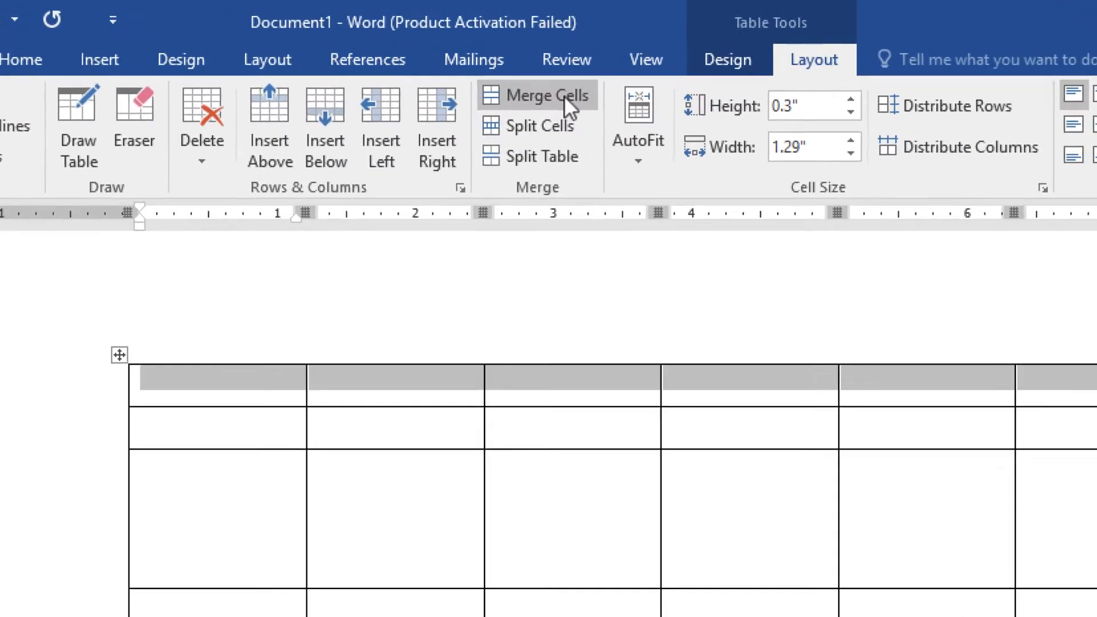
pyautogui.click(564, 95)
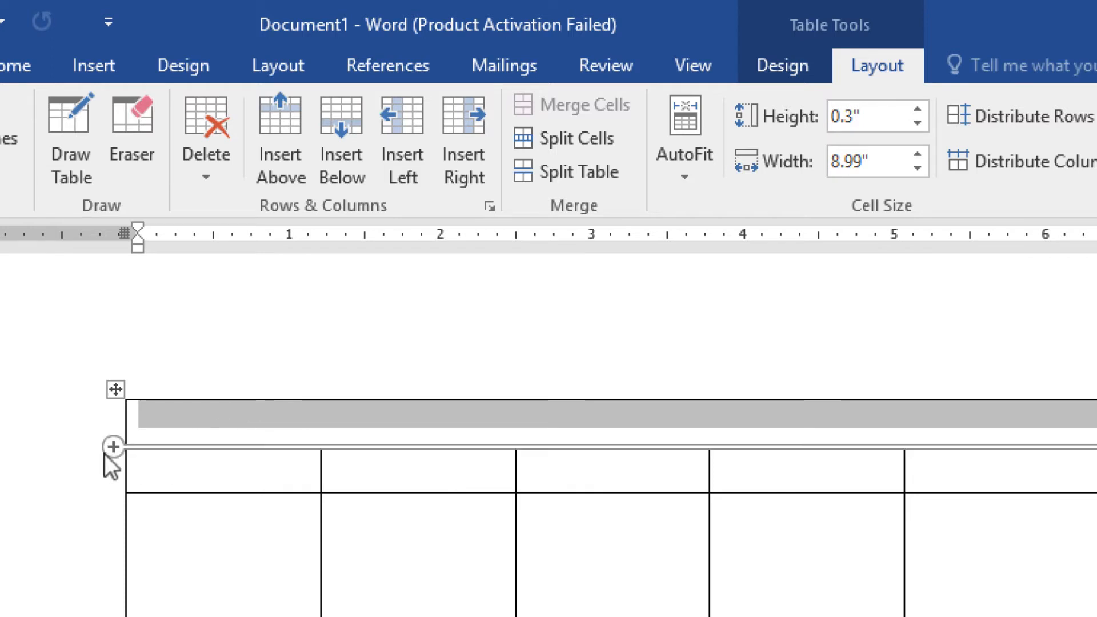
pyautogui.click(30, 447)
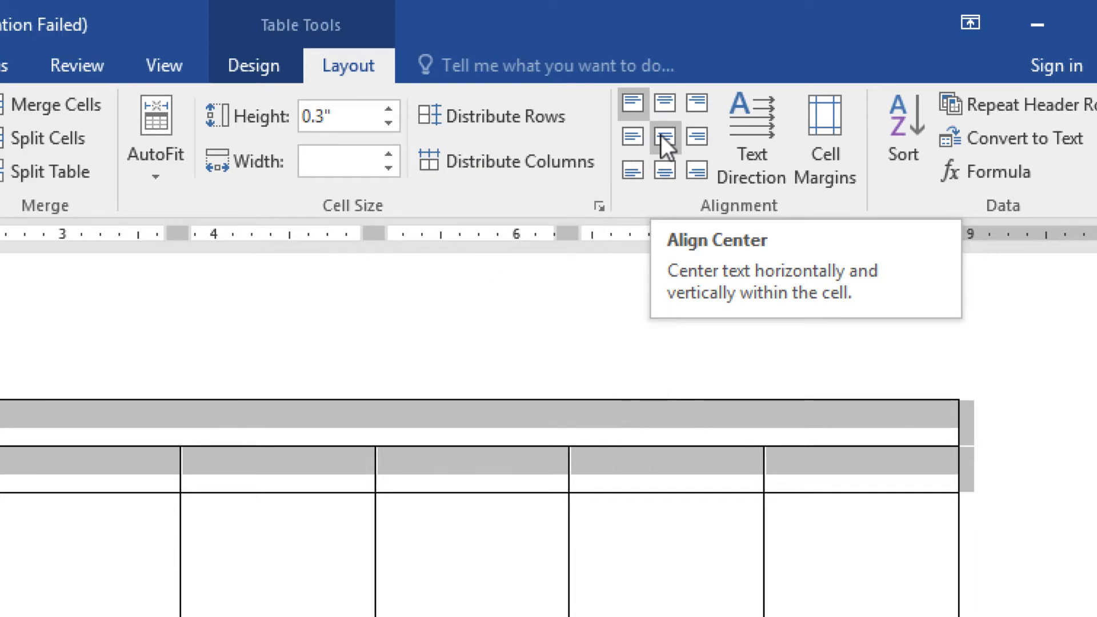
pyautogui.click(663, 136)
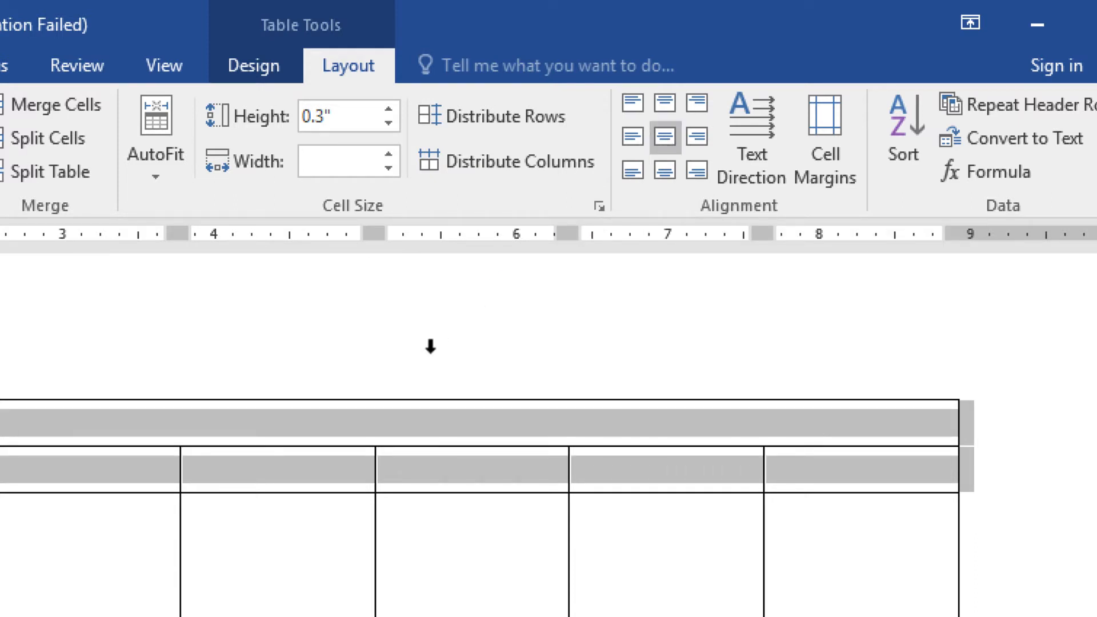
# Step: Enter "March 2020" in the merged title row and format it in Arial Black at size 18
pyautogui.click(300, 417)
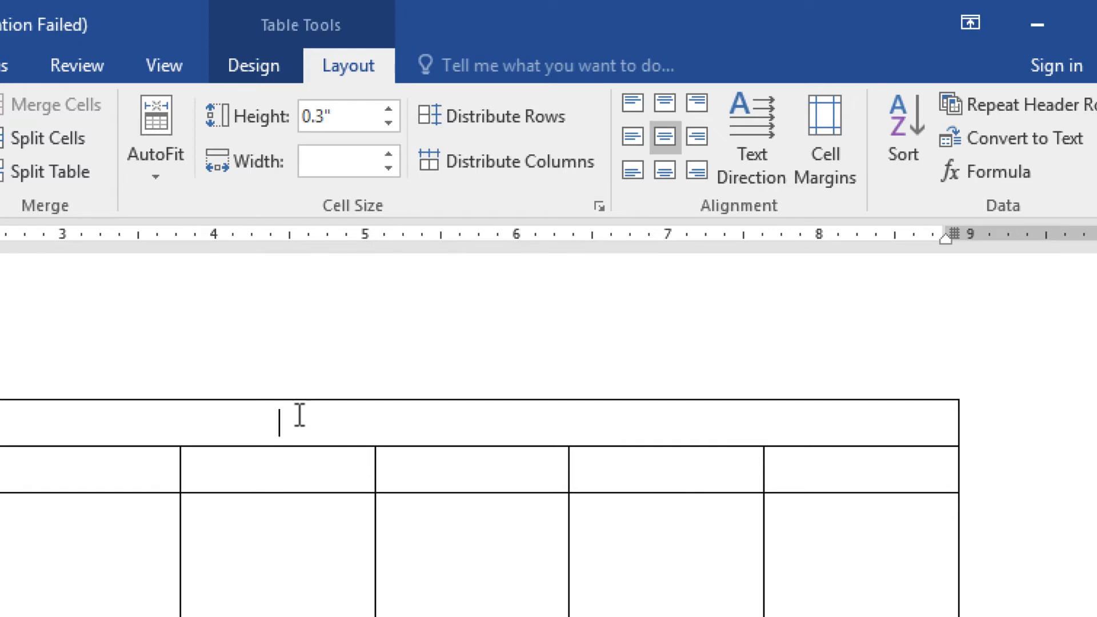
pyautogui.write('March 2020')
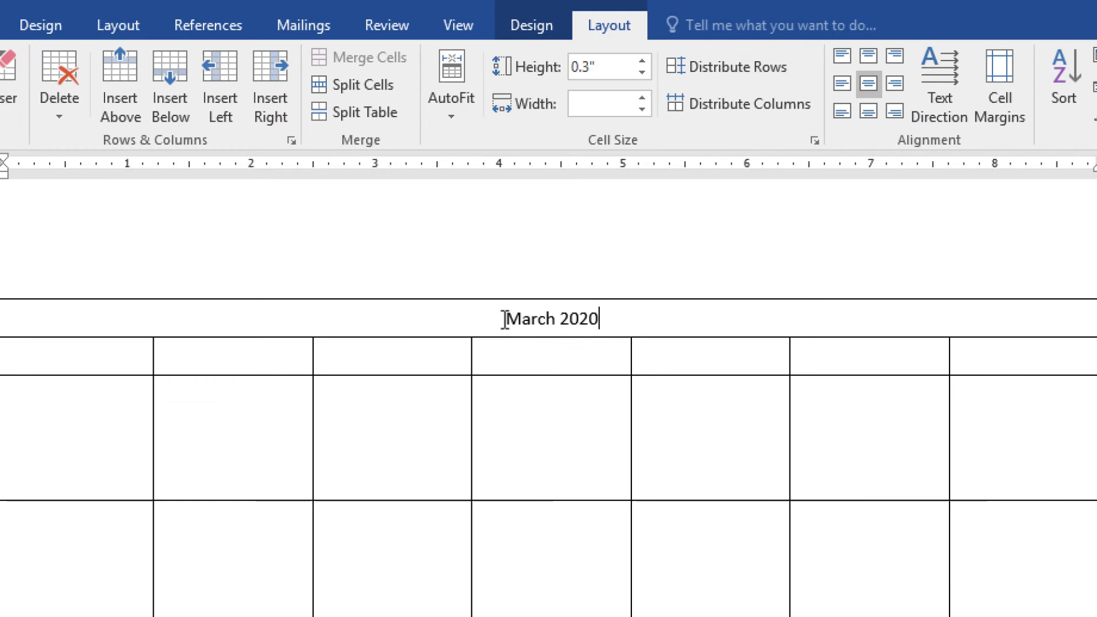
pyautogui.moveTo(504, 318); pyautogui.dragTo(619, 319)
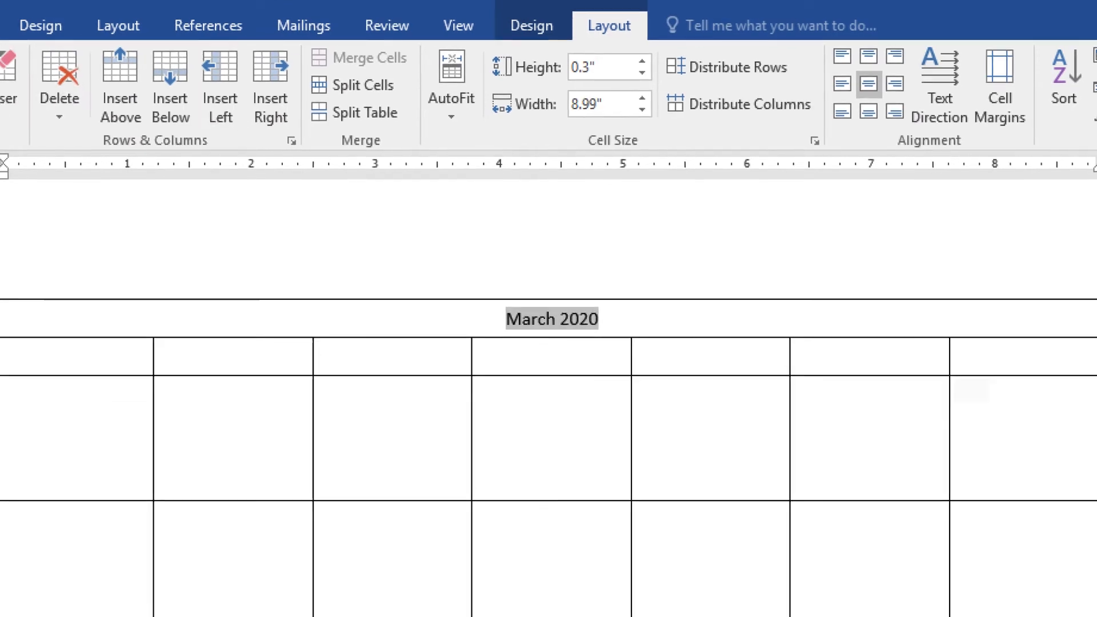
pyautogui.click(6, 52)
pyautogui.click(180, 97)
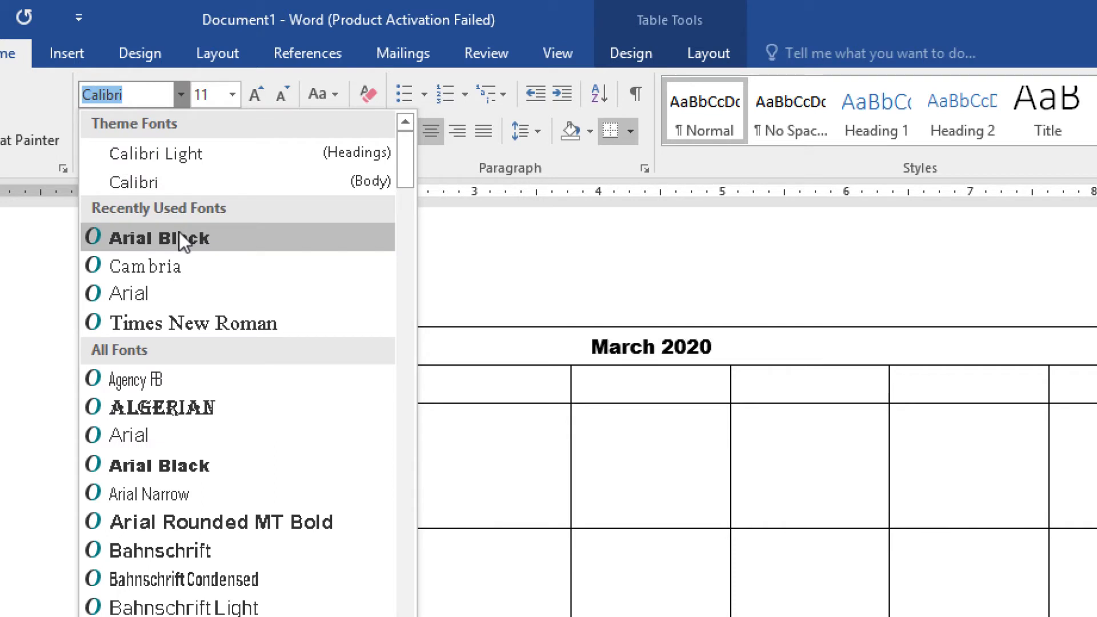
pyautogui.click(179, 235)
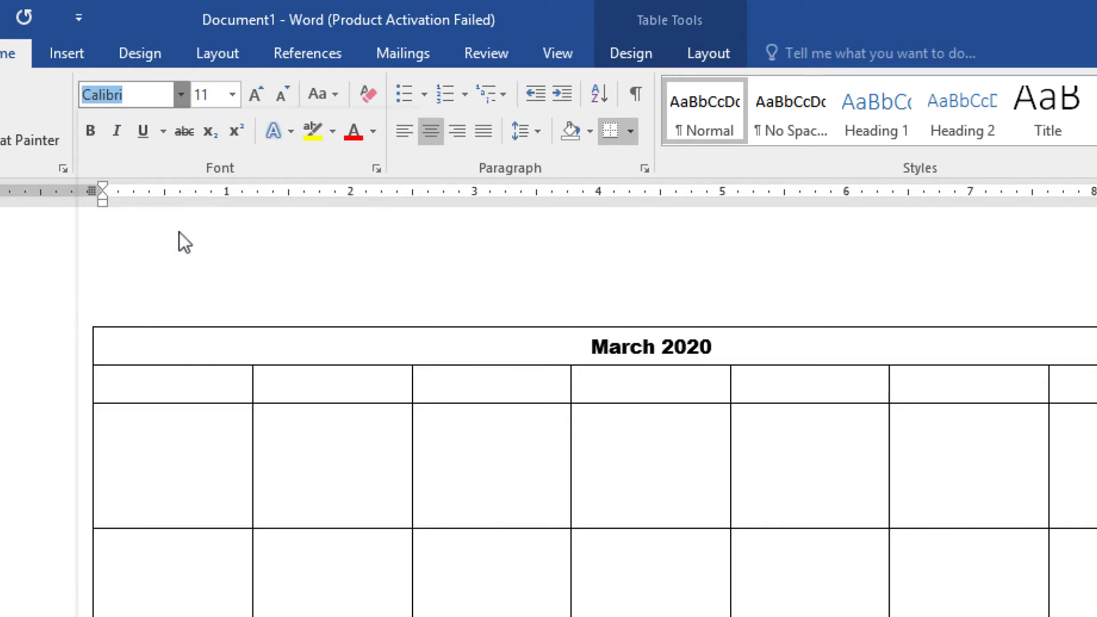
pyautogui.click(231, 95)
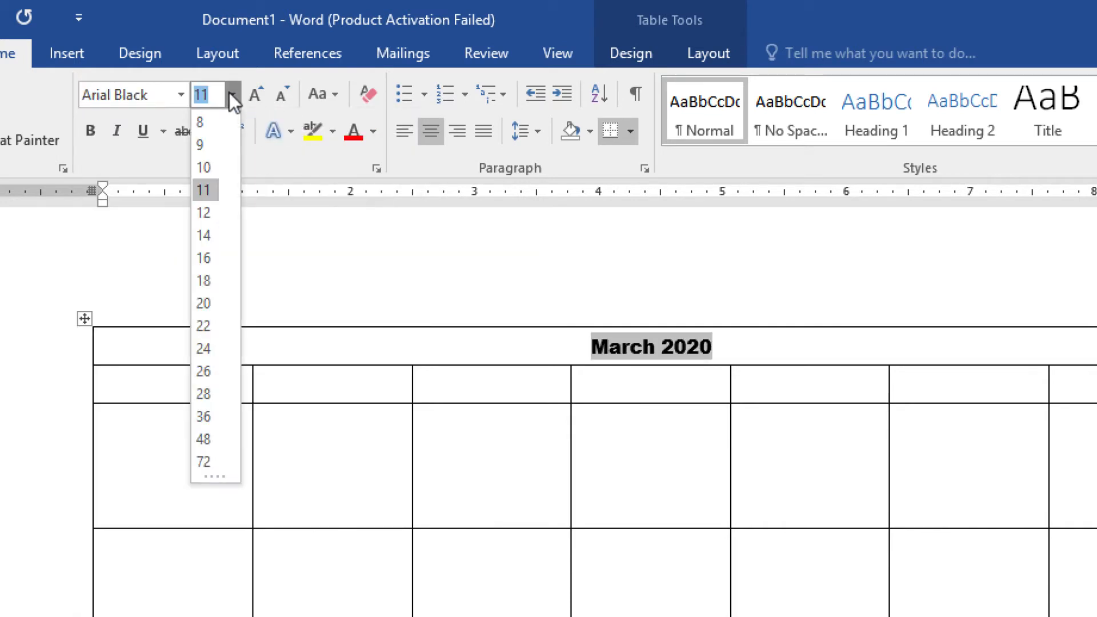
pyautogui.click(204, 281)
# Step: Fill the second row with the weekday names from Sunday to Saturday, one per cell
pyautogui.click(185, 385)
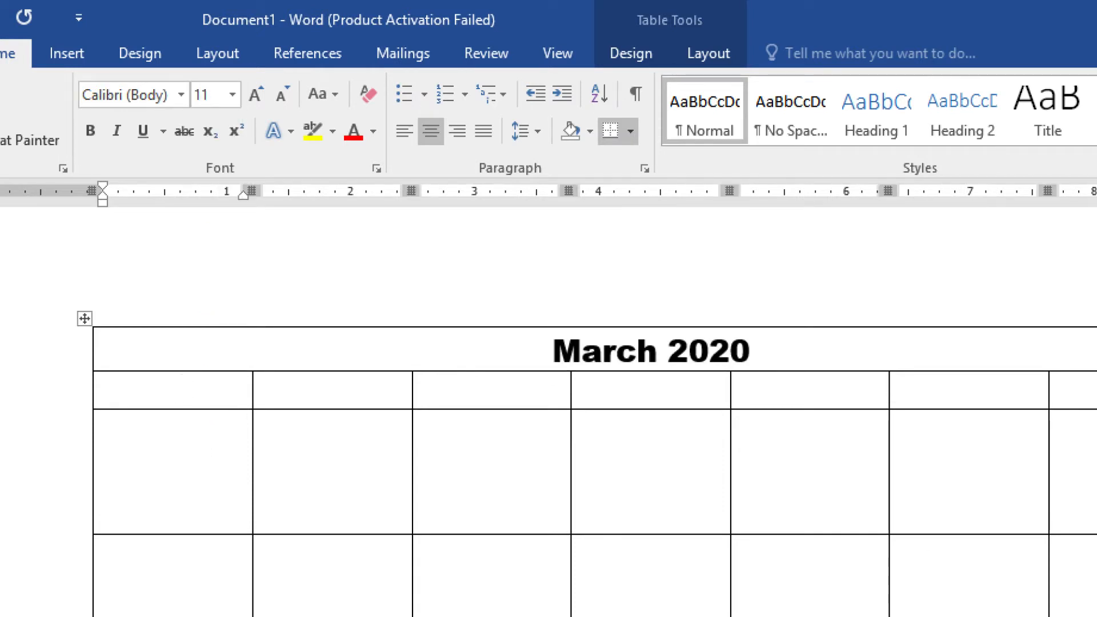
pyautogui.write('Sunday')
pyautogui.press('Tab')
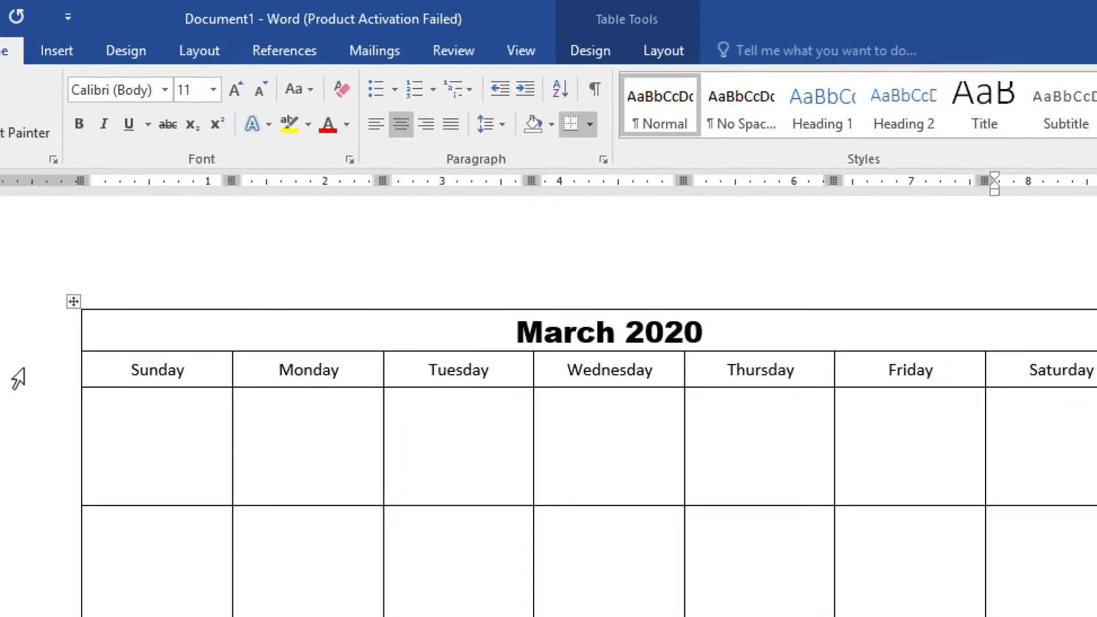
# Step: Format the weekday heading row in Arial Black at size 12
pyautogui.click(18, 378)
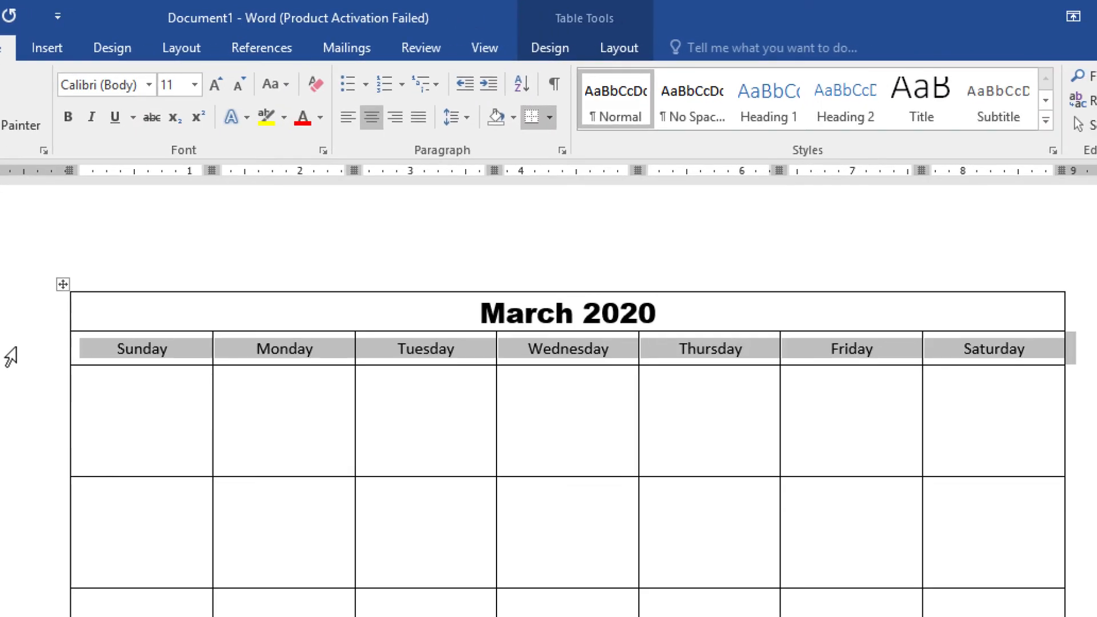
pyautogui.click(147, 85)
pyautogui.click(134, 204)
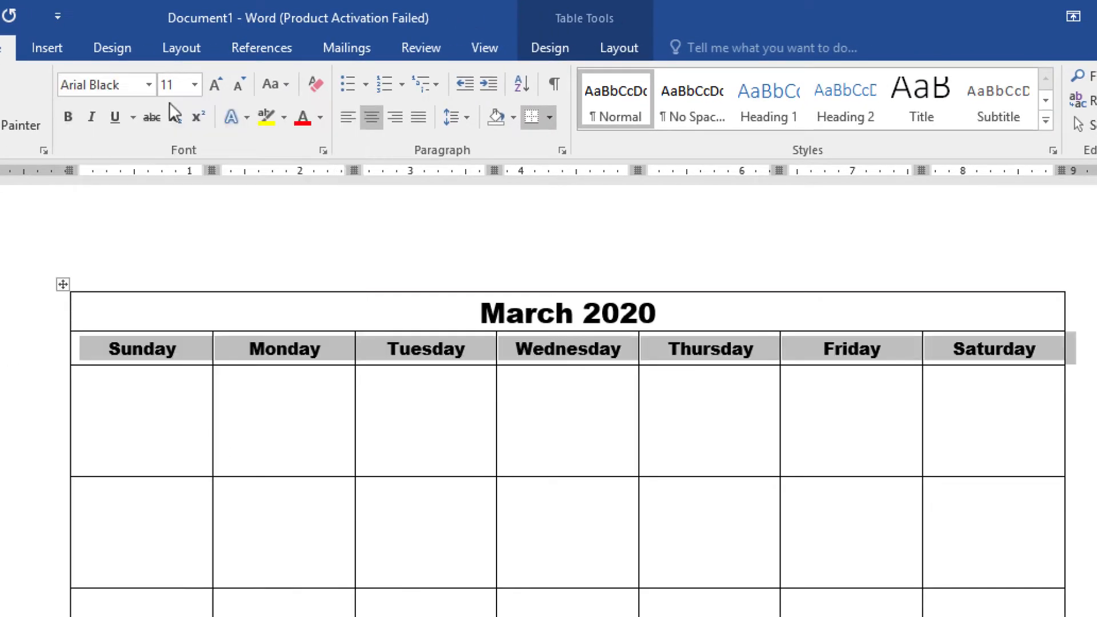
pyautogui.click(195, 84)
pyautogui.click(174, 188)
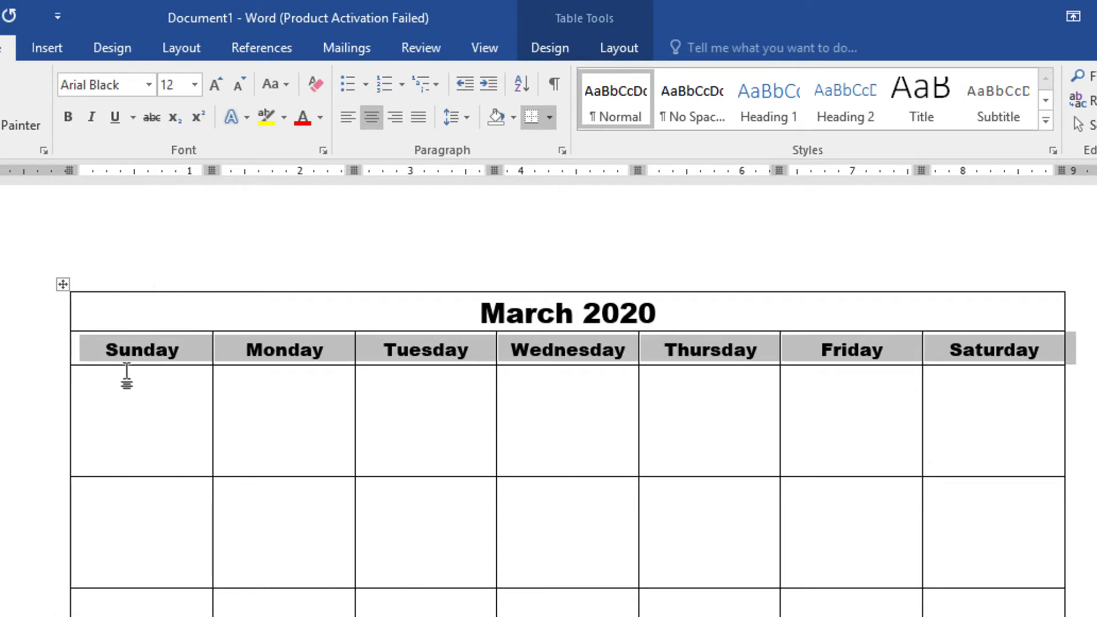
# Step: Enter 1 and 2 under Sunday and Monday, and format all five date rows in Arial Black at size 14
pyautogui.click(110, 379)
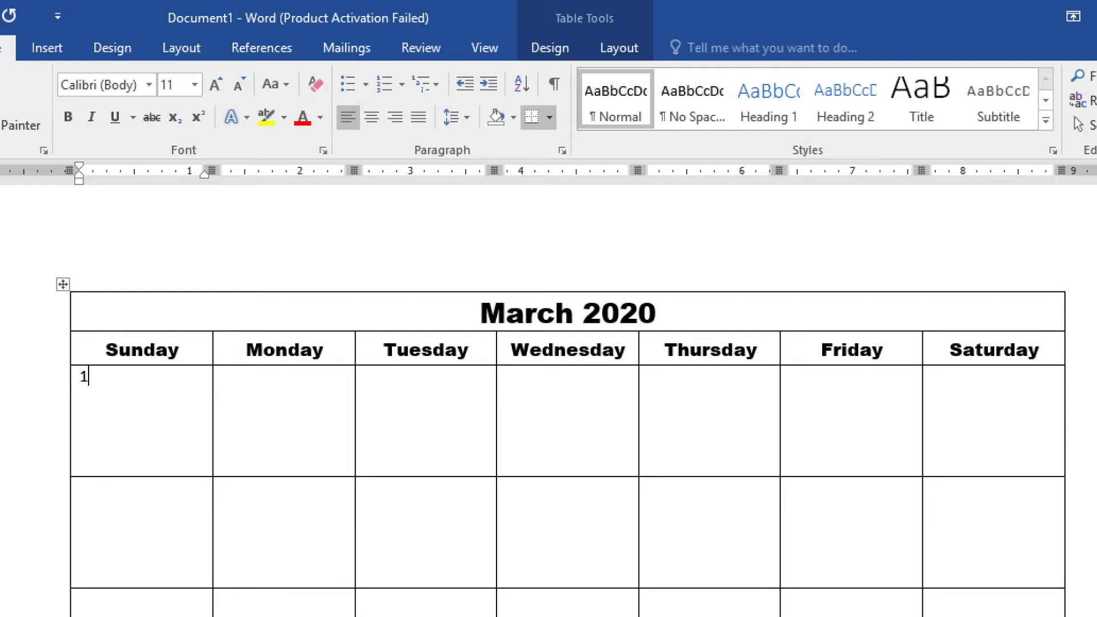
pyautogui.press('Tab')
pyautogui.click(37, 411)
pyautogui.moveTo(24, 486); pyautogui.dragTo(130, 551)
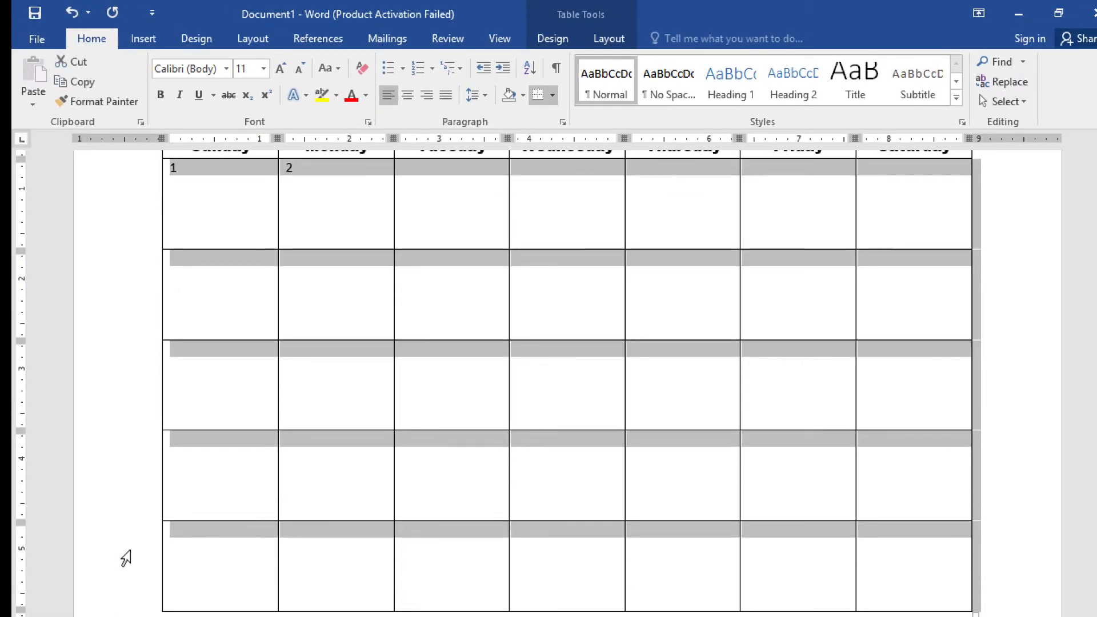
pyautogui.scroll(1, 130, 550)
pyautogui.scroll(3, 128, 548)
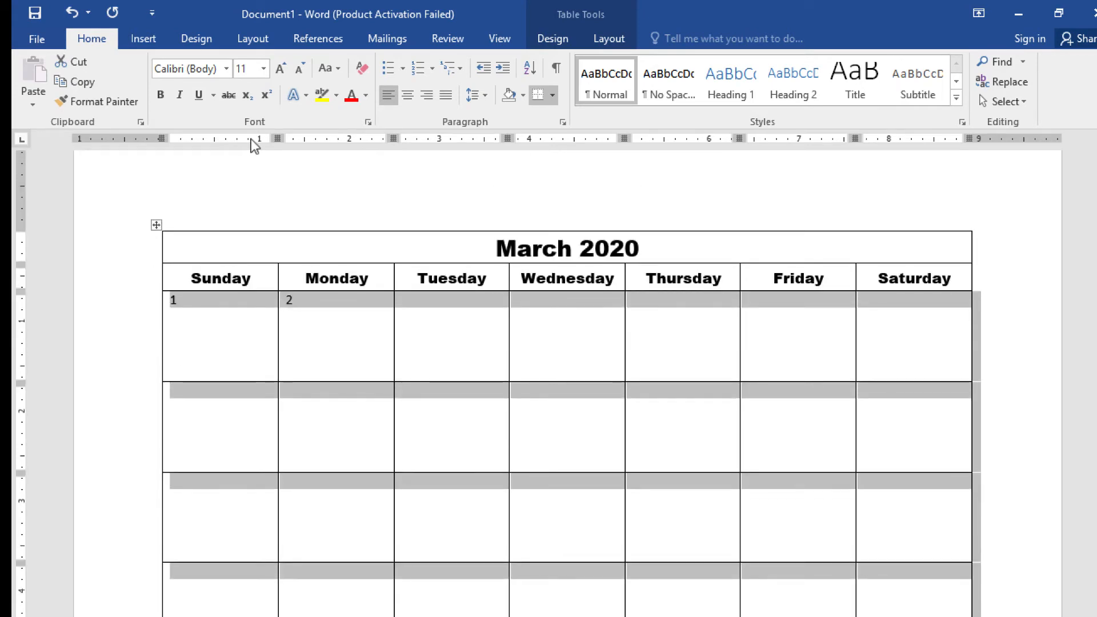
pyautogui.click(227, 68)
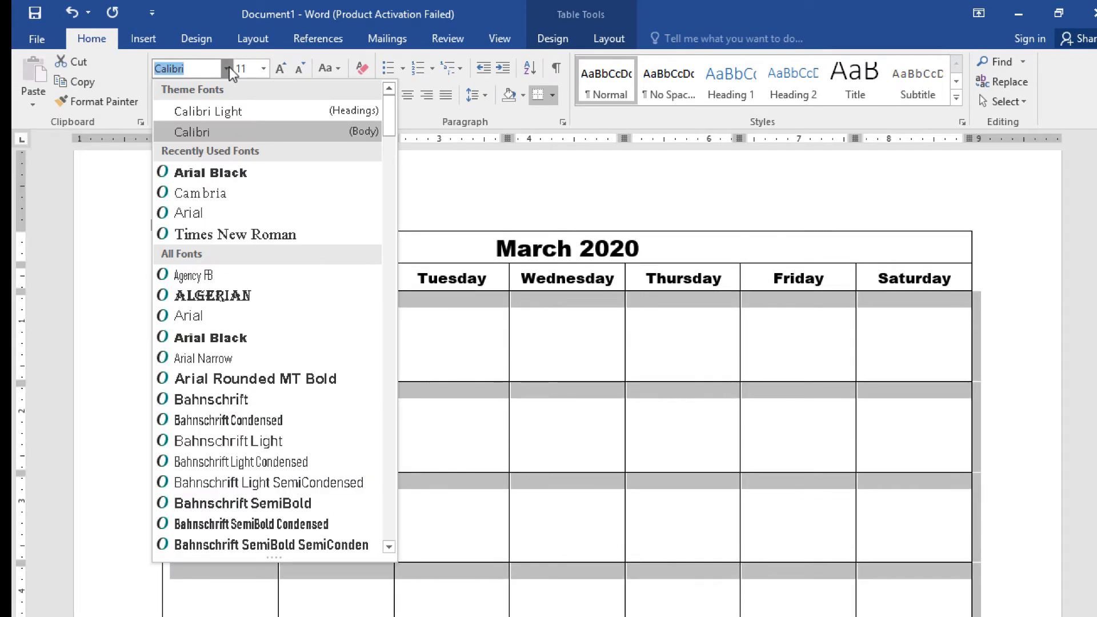
pyautogui.click(224, 168)
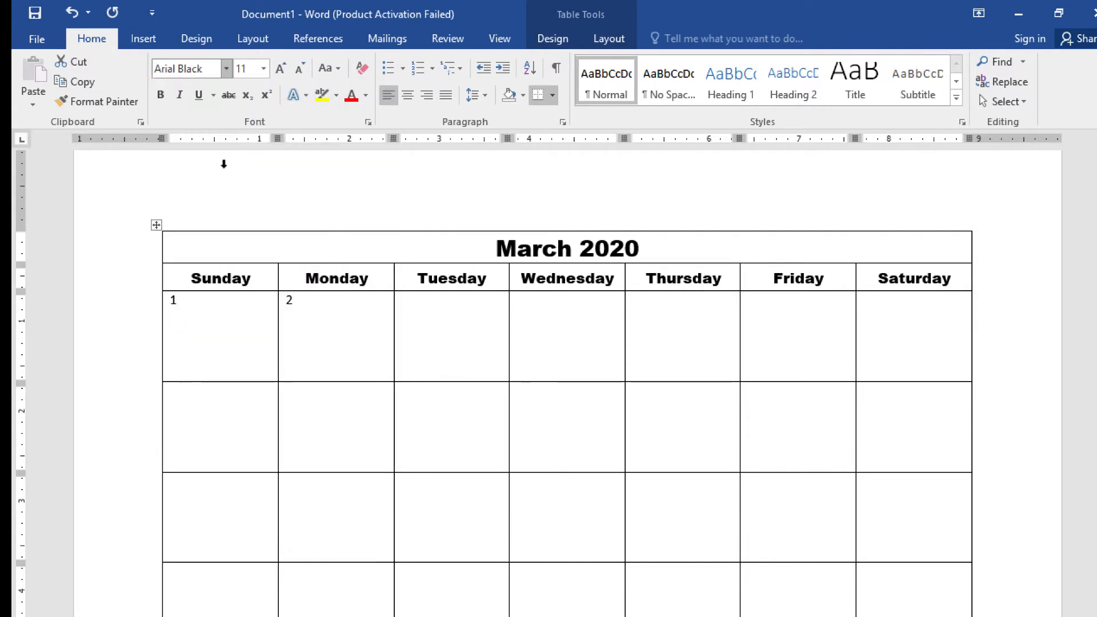
pyautogui.click(264, 69)
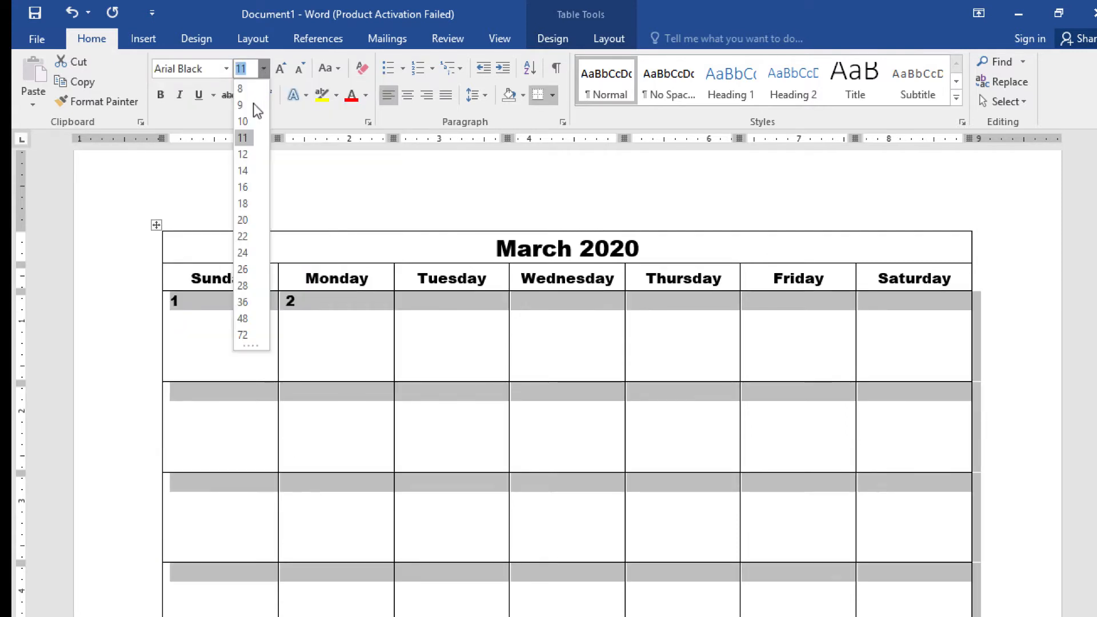
pyautogui.click(243, 170)
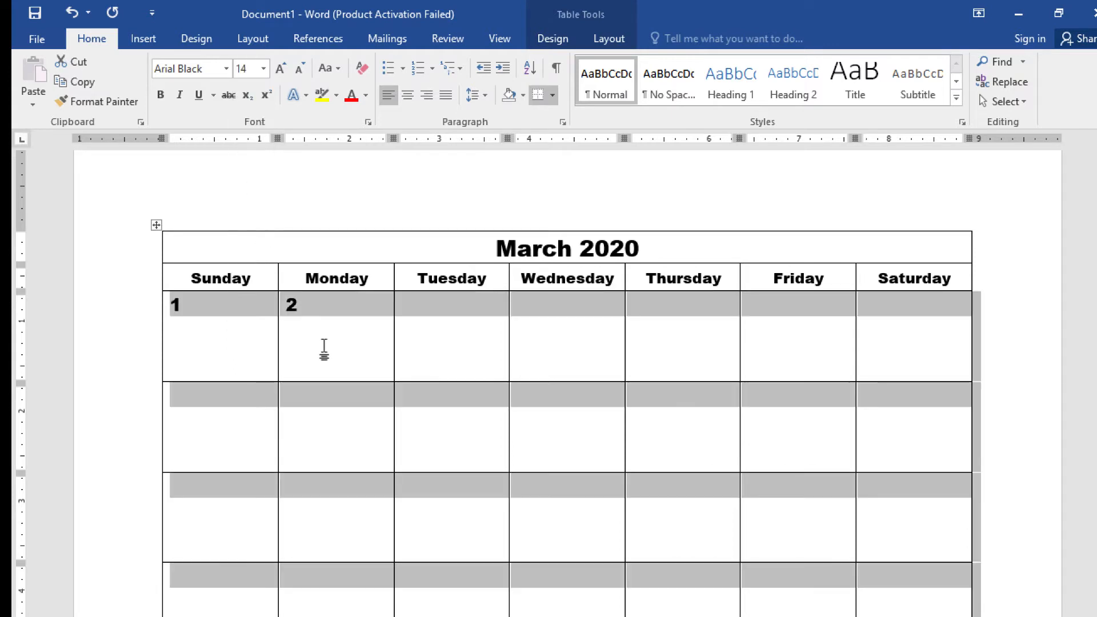
# Step: Continue the first week's dates from Tuesday to Saturday with 3 to 7, one per cell
pyautogui.click(335, 305)
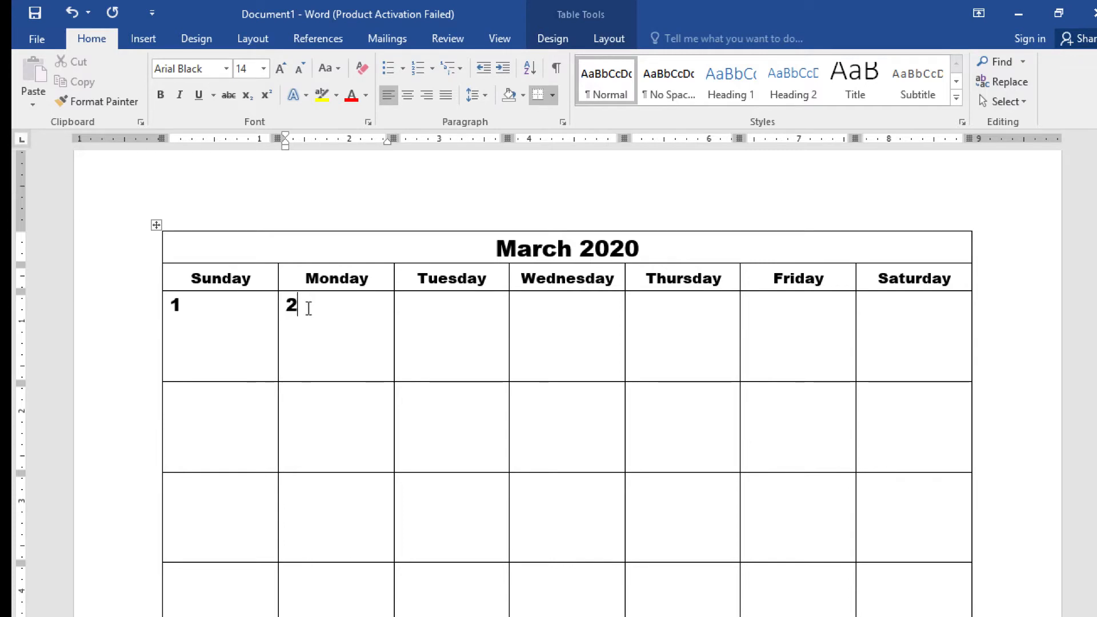
pyautogui.press('Tab')
pyautogui.write('3')
pyautogui.press('Tab')
pyautogui.write('4')
pyautogui.press('Tab')
pyautogui.write('5')
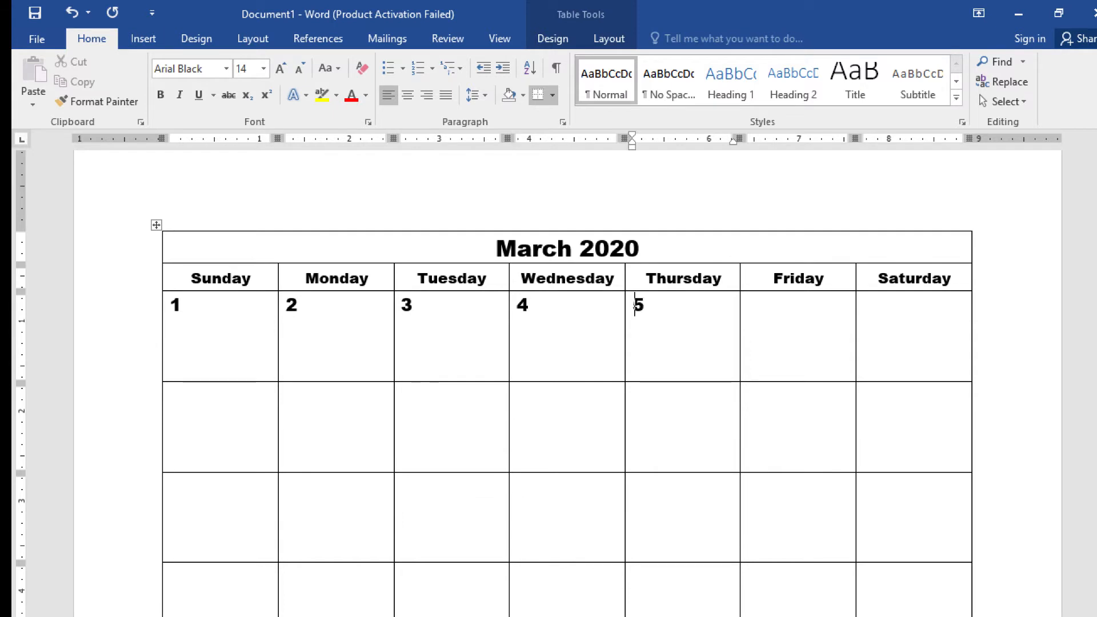
pyautogui.press('Tab')
pyautogui.write('6')
pyautogui.press('Tab')
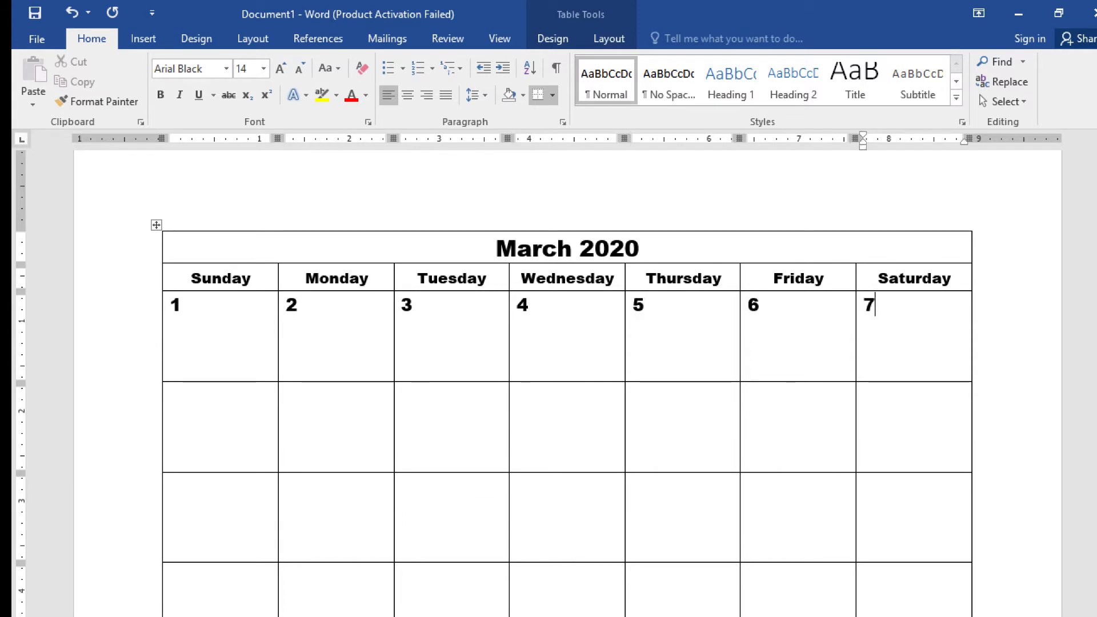
pyautogui.press('Tab')
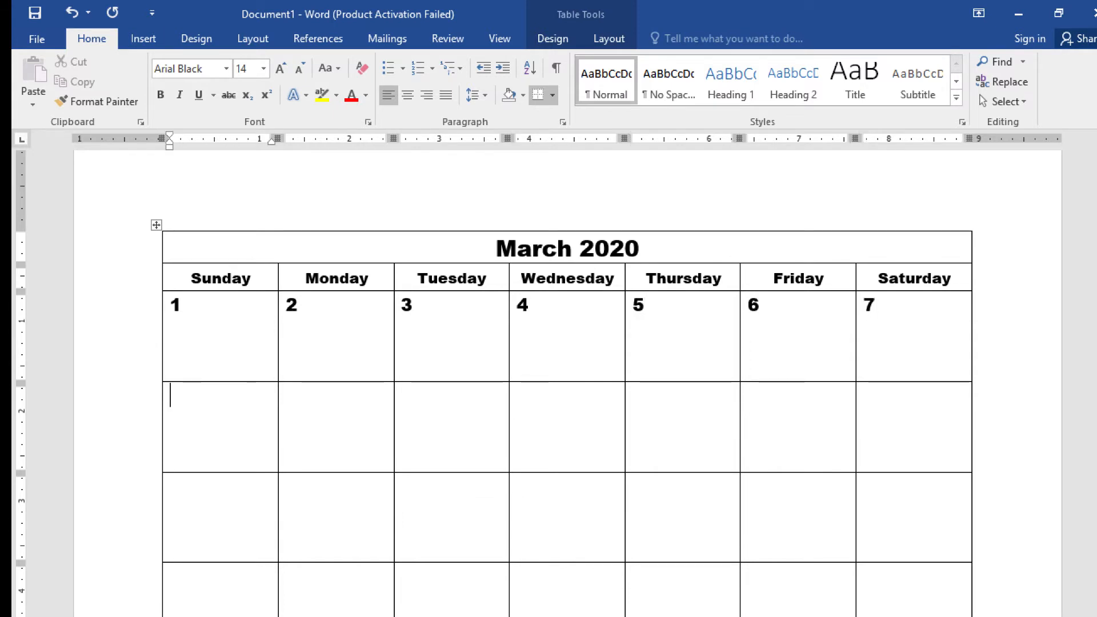
# Step: Fill the following weeks with the dates 8 to 31, one per cell, starting under Sunday in the second week
pyautogui.write('8')
pyautogui.scroll(-5, 388, 378)
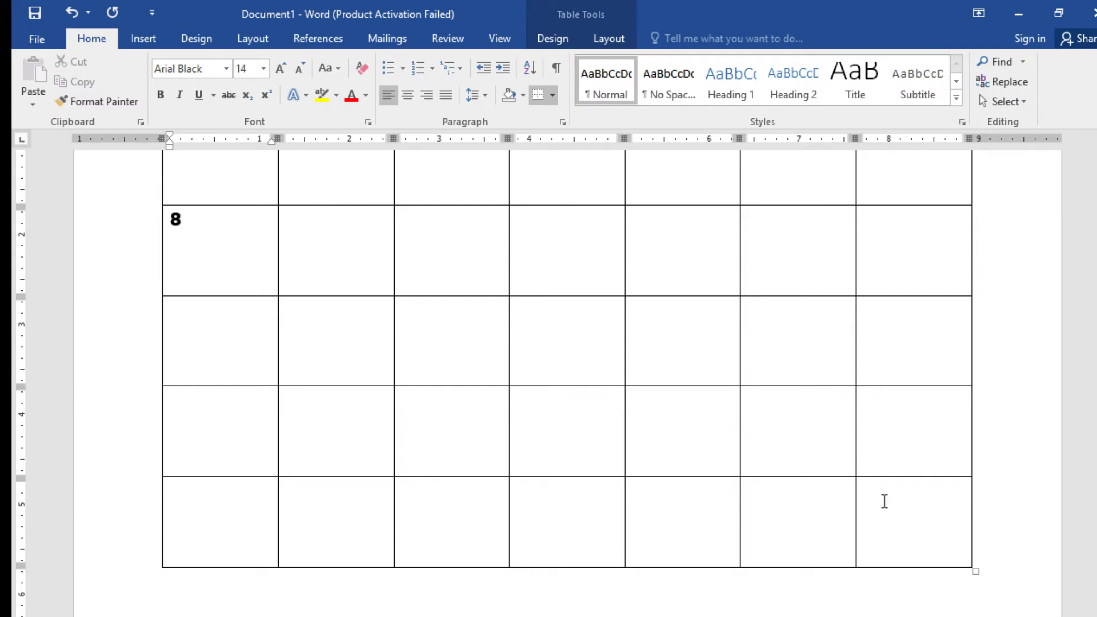
pyautogui.scroll(1, 682, 439)
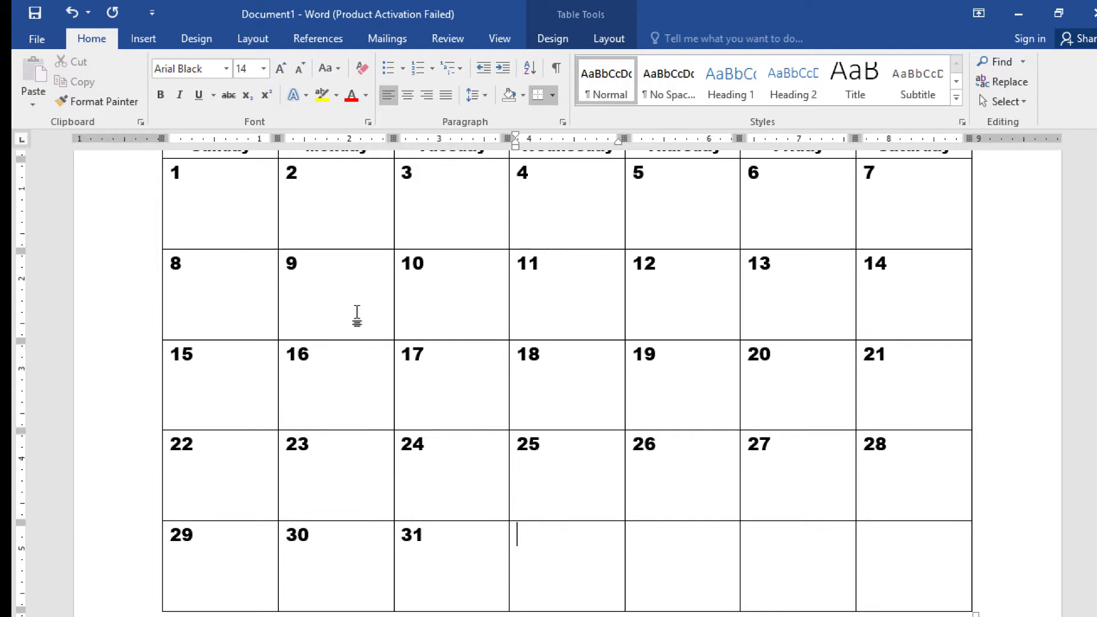
# Step: Enter the next month's dates 1 to 4 in the last row's Wednesday to Saturday cells
pyautogui.write('1')
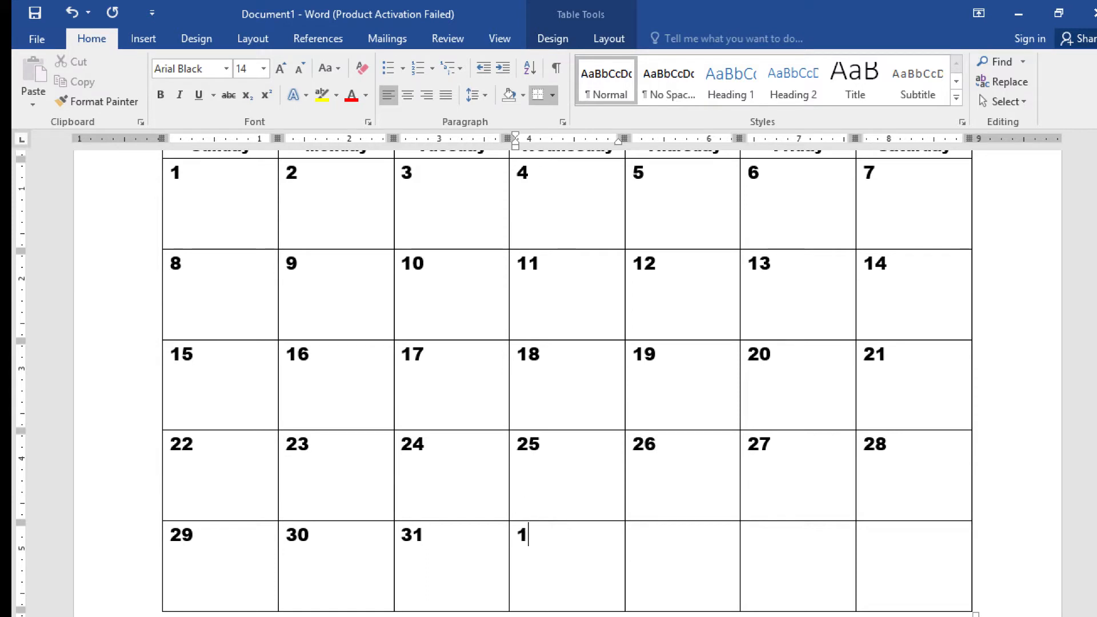
pyautogui.press('Tab')
pyautogui.write('2')
pyautogui.press('Tab')
pyautogui.write('3')
pyautogui.press('Tab')
pyautogui.write('4')
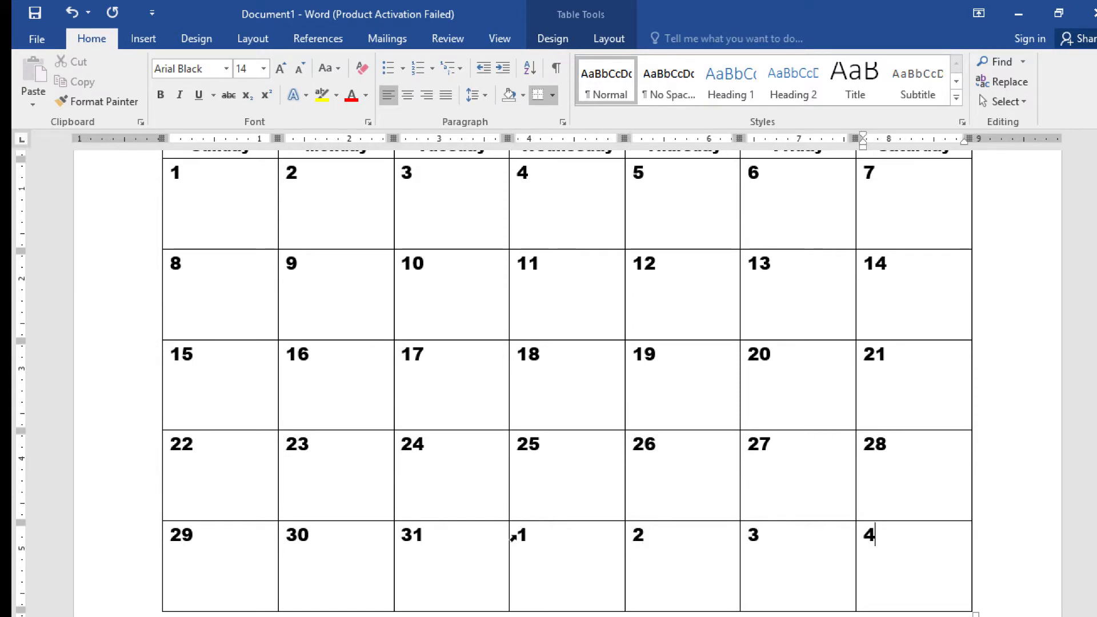
# Step: Change the font colour of the next month's dates 1 to 4 in the last row to grey
pyautogui.moveTo(526, 536); pyautogui.dragTo(884, 537)
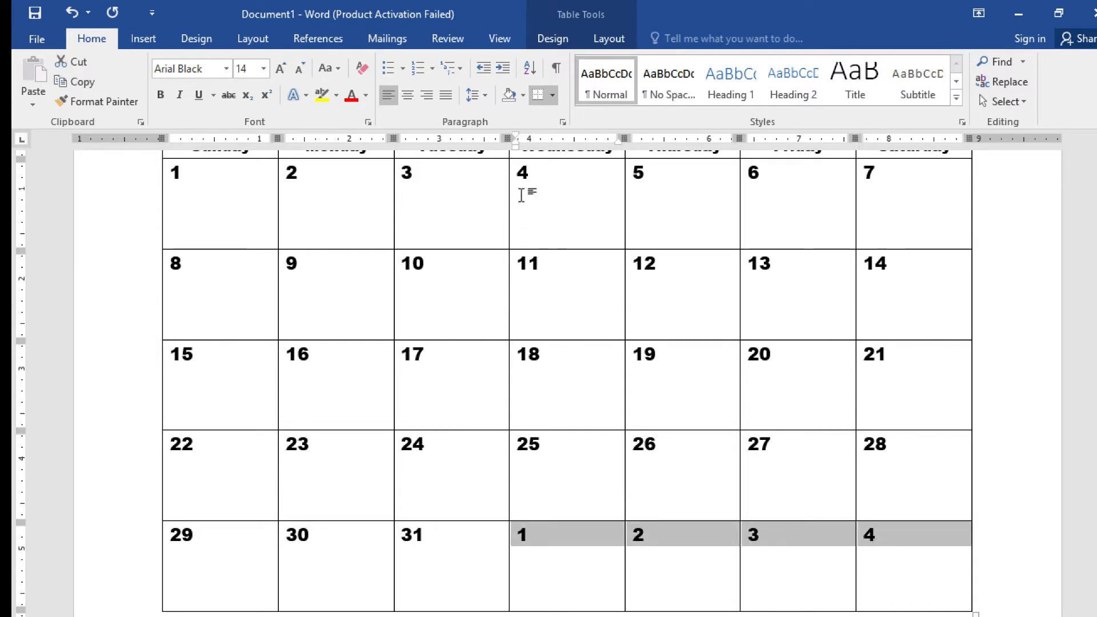
pyautogui.click(367, 96)
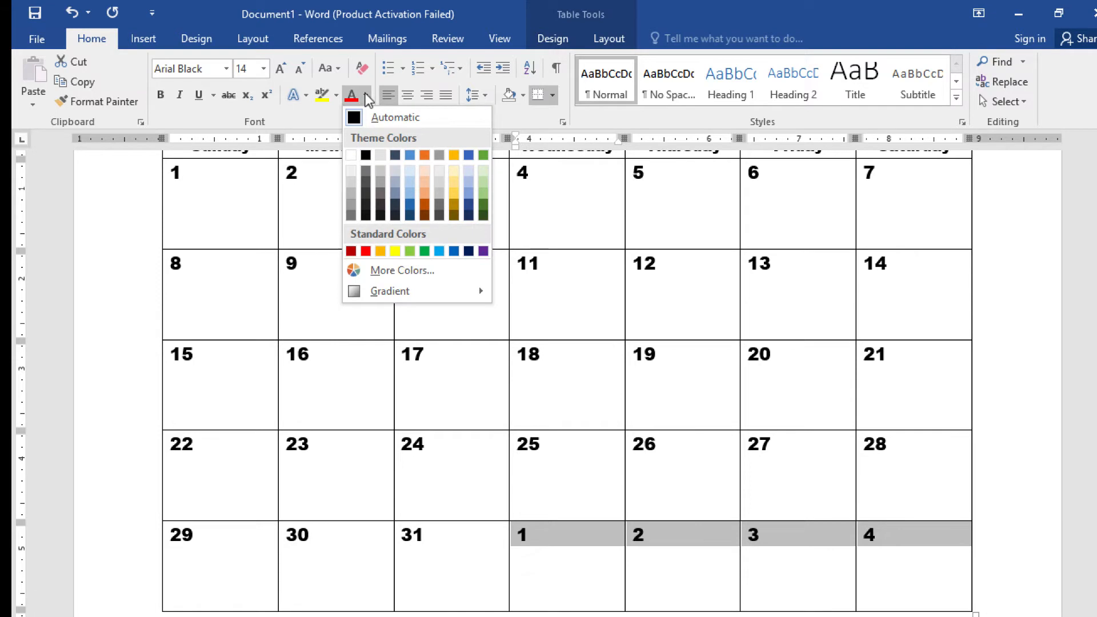
pyautogui.click(382, 181)
# Step: Shade the March 2020 title row and the week rows starting with 8 and 22 light green
pyautogui.scroll(4, 560, 248)
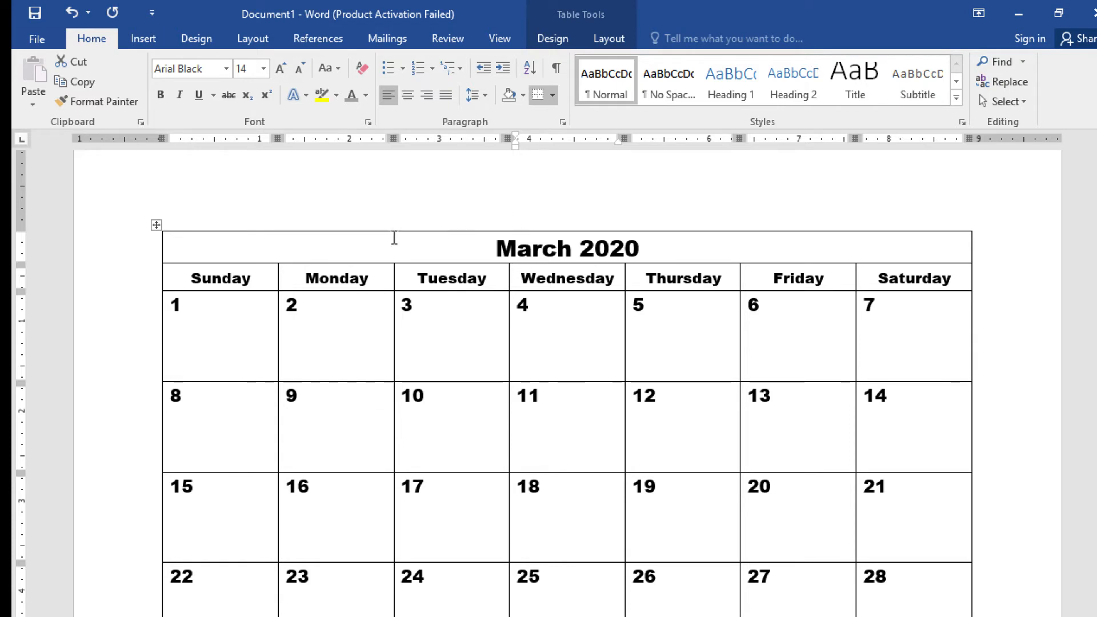
pyautogui.click(121, 255)
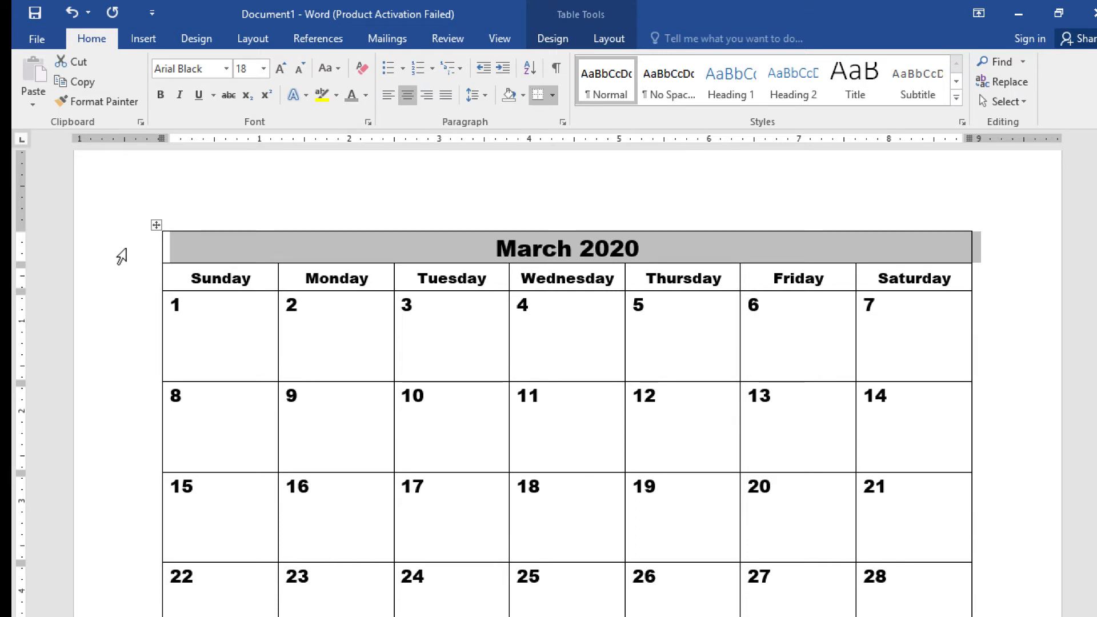
pyautogui.click(116, 410)
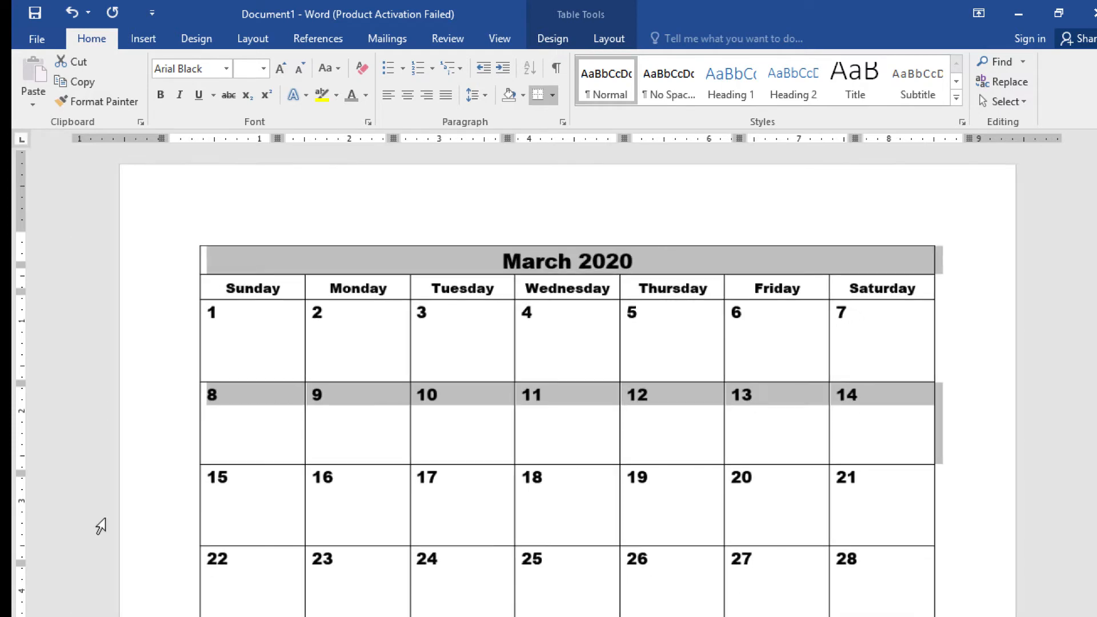
pyautogui.keyDown('ctrl'); pyautogui.click(176, 570); pyautogui.keyUp('ctrl')
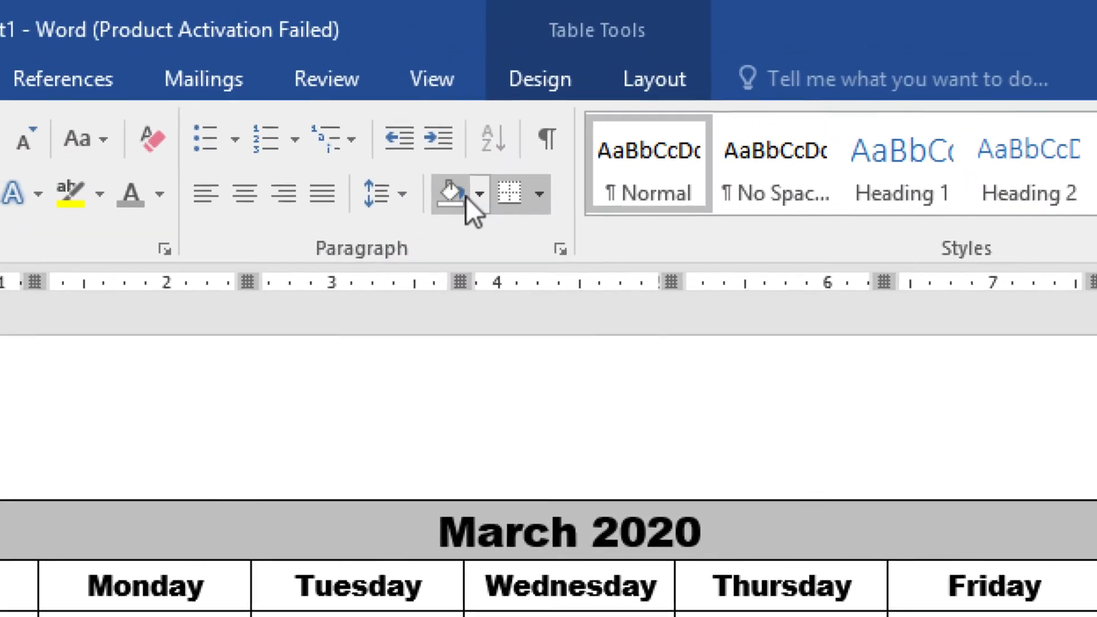
pyautogui.click(477, 202)
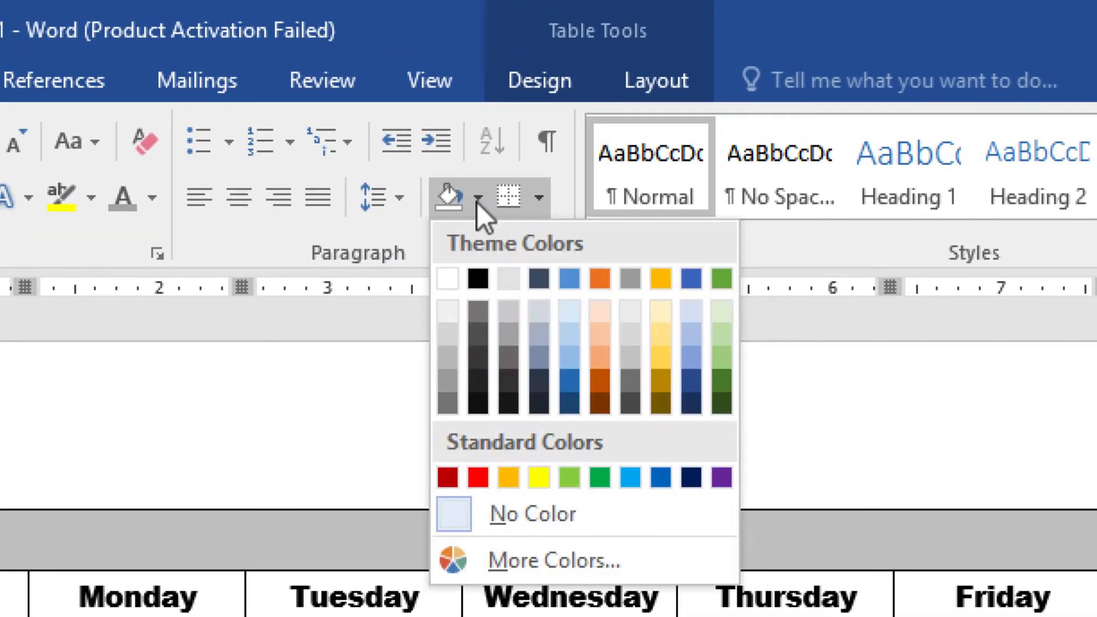
pyautogui.click(722, 334)
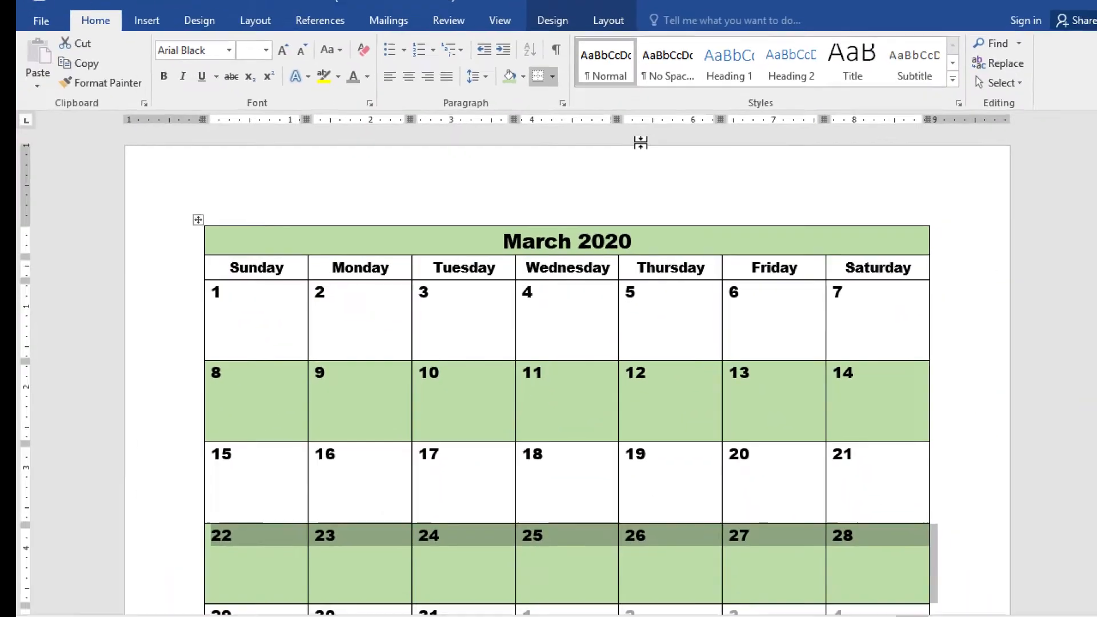
# Step: Shade the weekday heading row dark green and set its text colour to white
pyautogui.click(179, 270)
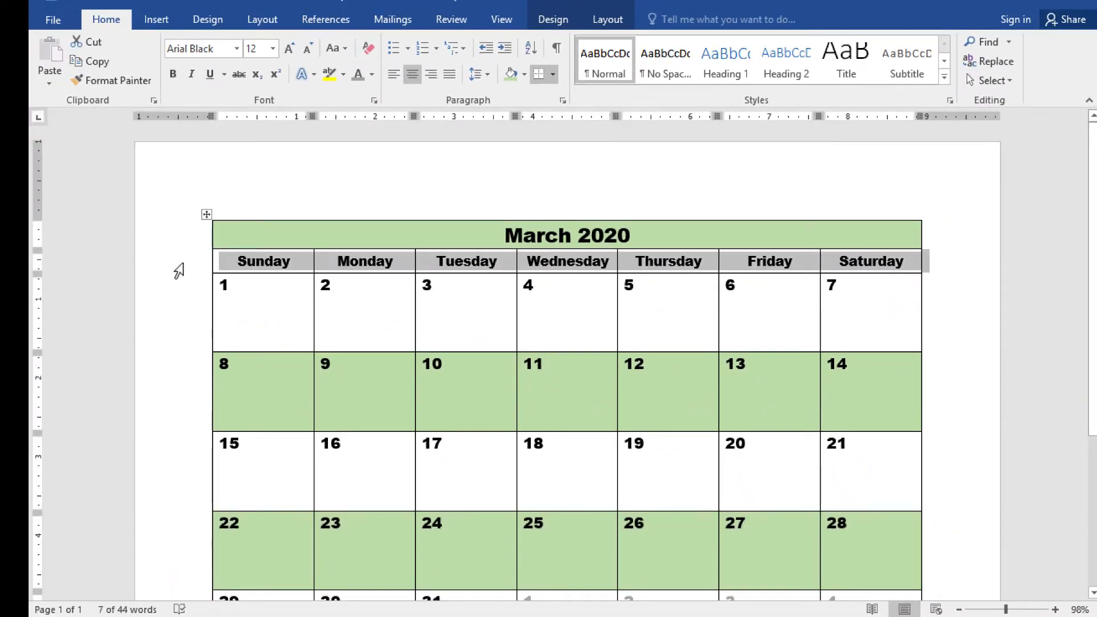
pyautogui.click(523, 73)
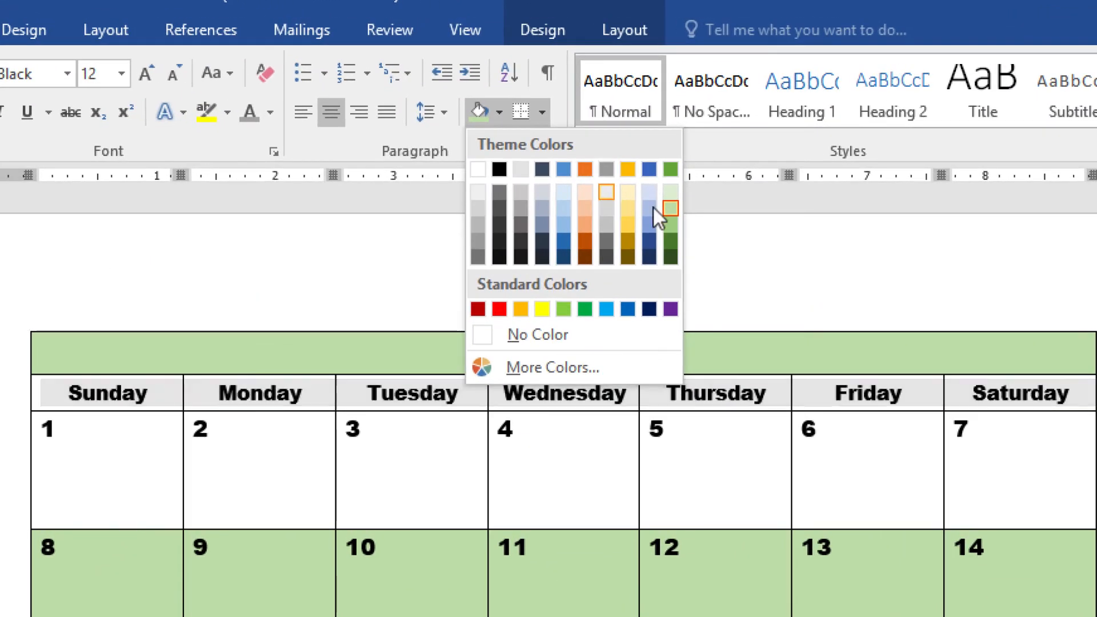
pyautogui.click(671, 239)
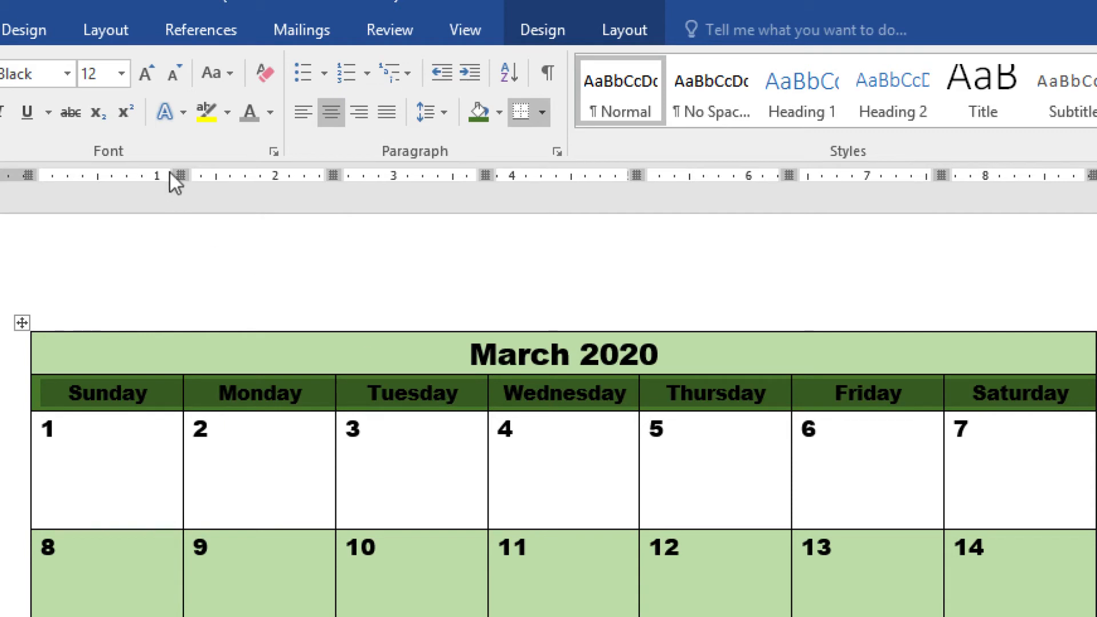
pyautogui.click(271, 112)
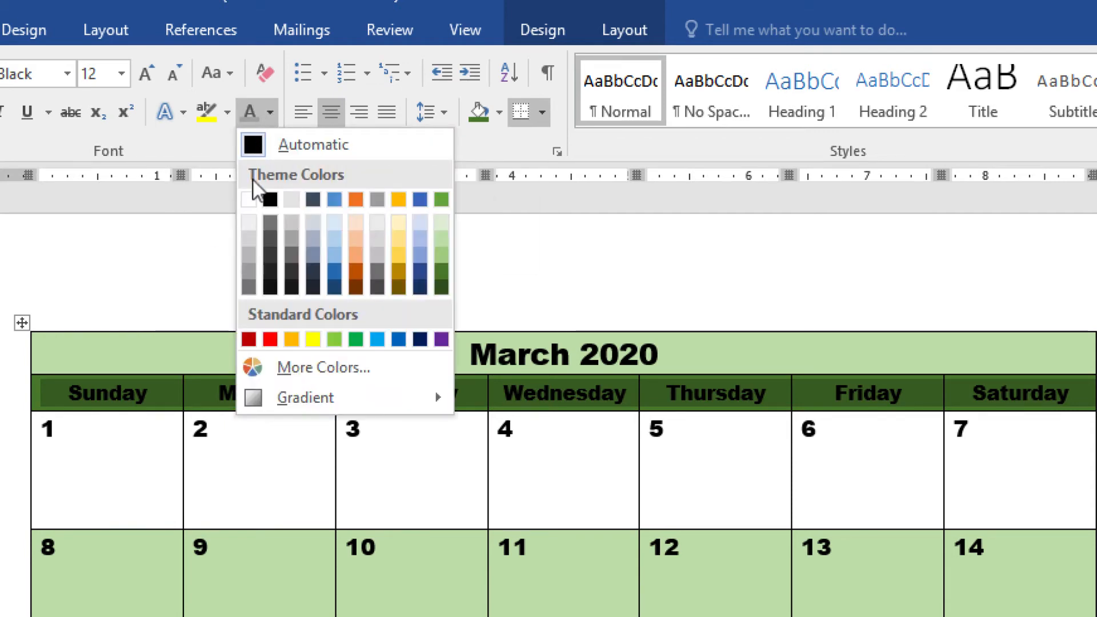
pyautogui.click(250, 198)
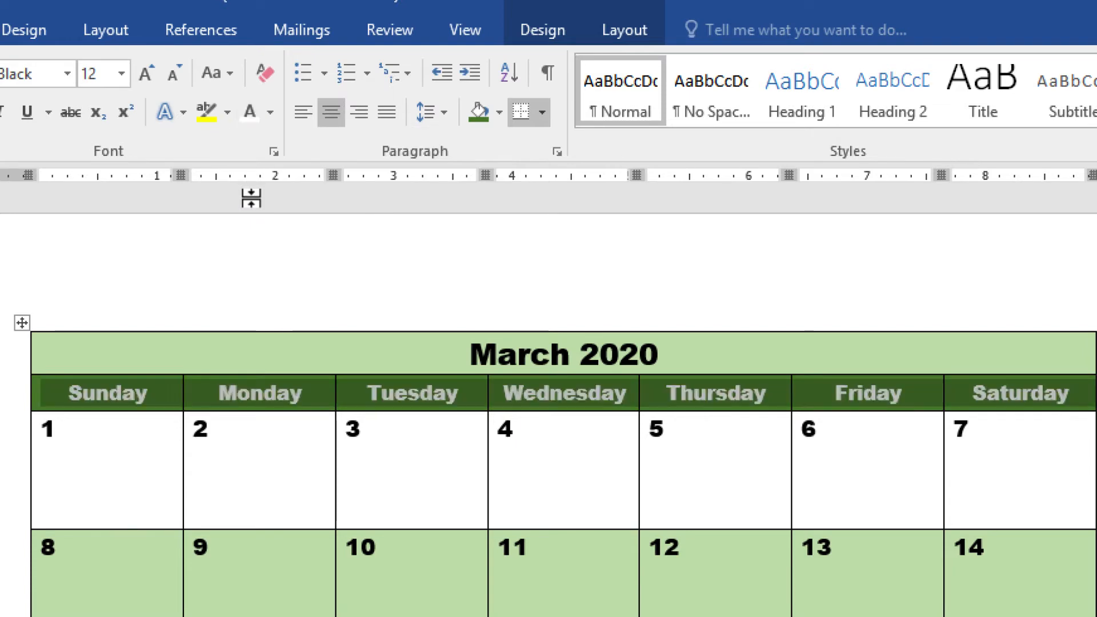
# Step: Open the border settings for the whole calendar table and set the border colour to dark green
pyautogui.scroll(-4, 311, 443)
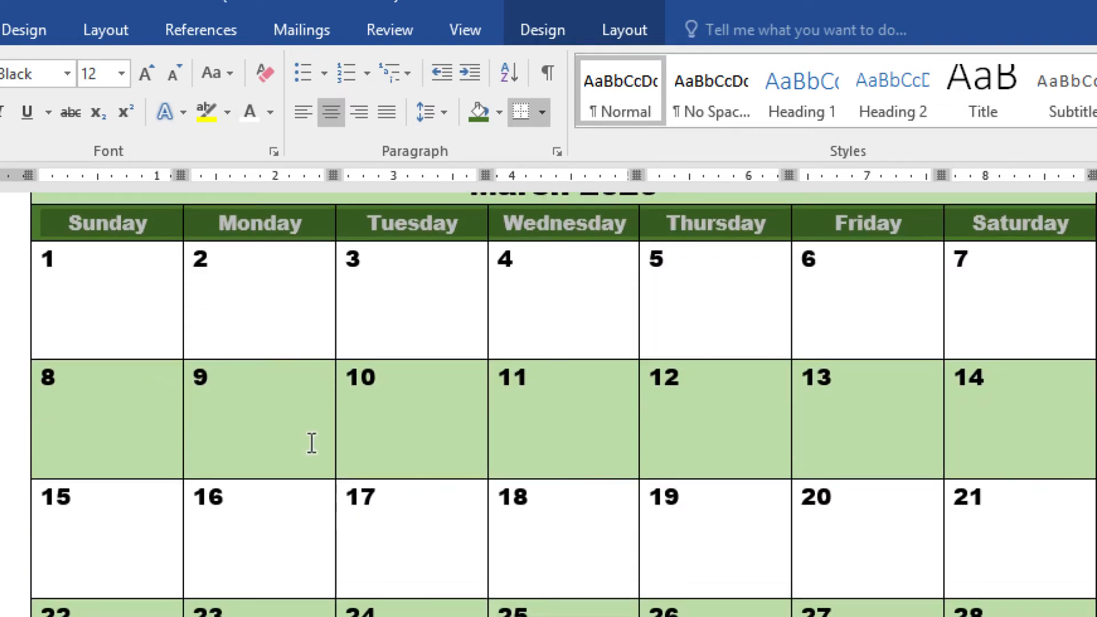
pyautogui.scroll(2, 311, 443)
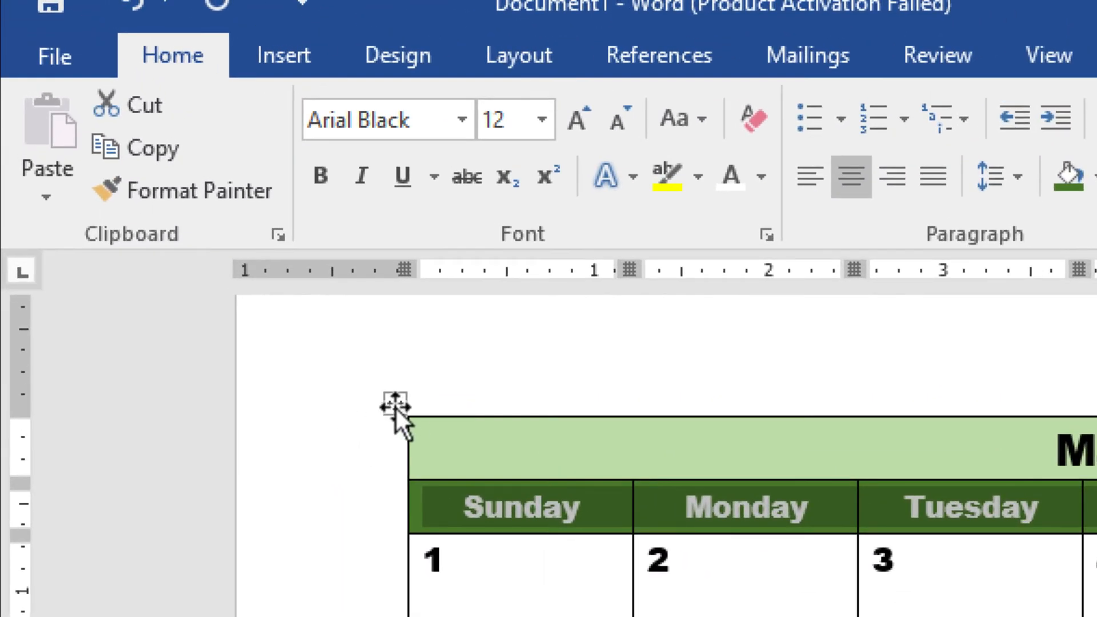
pyautogui.click(395, 406)
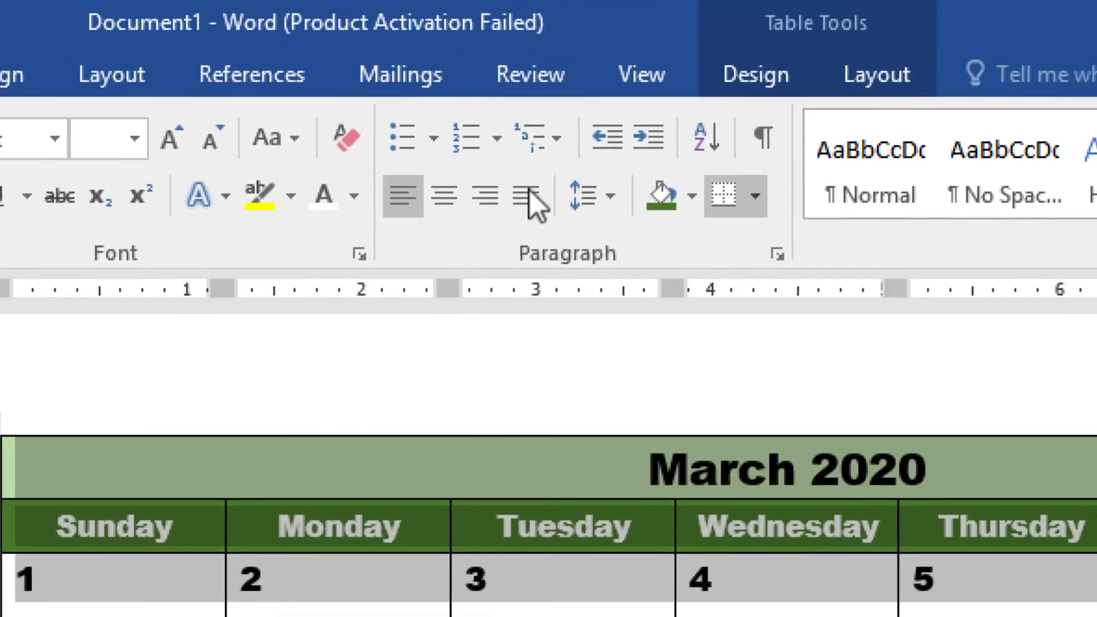
pyautogui.click(860, 74)
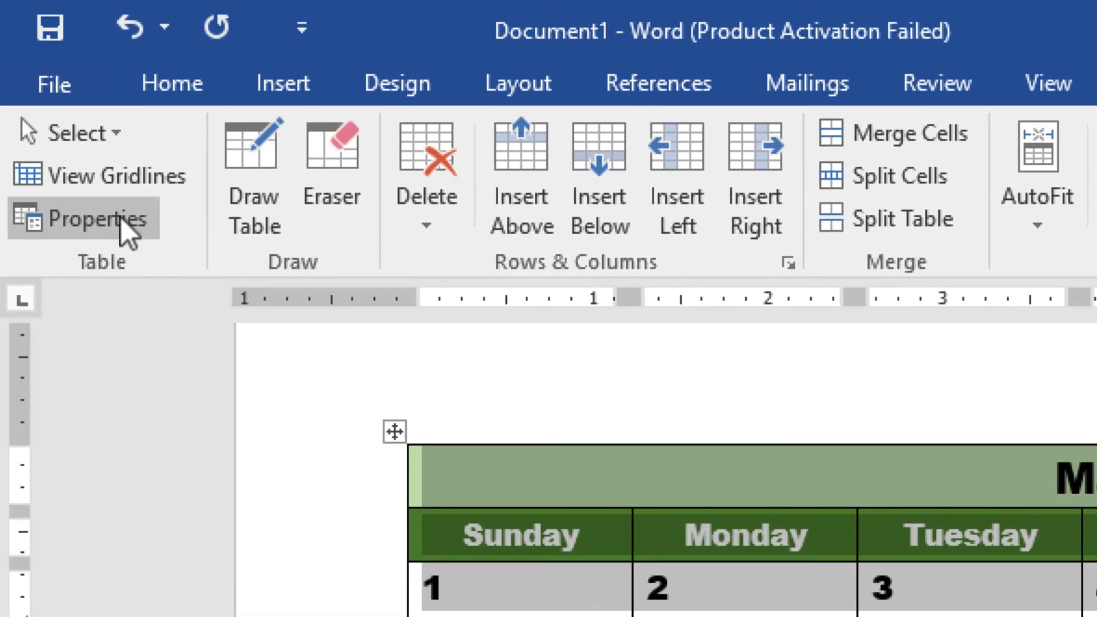
pyautogui.click(122, 217)
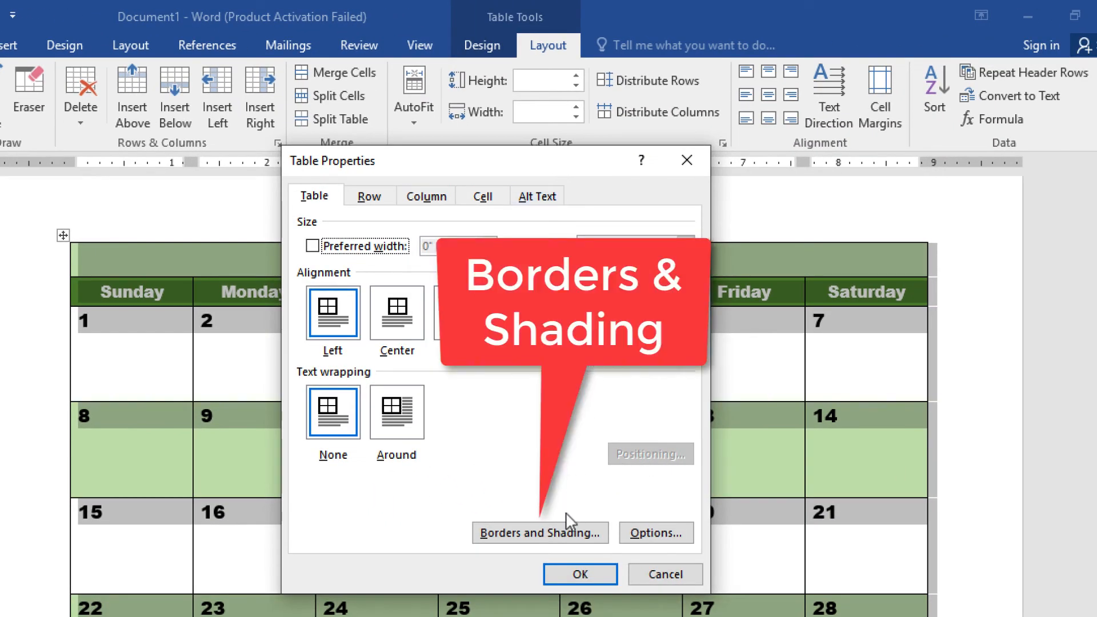
pyautogui.click(568, 535)
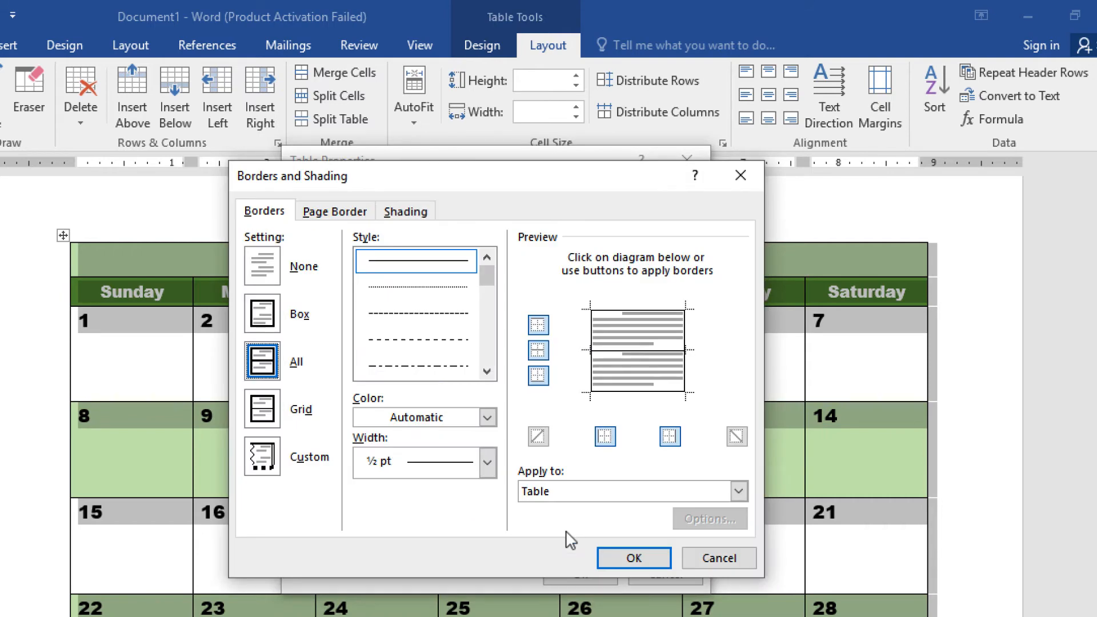
pyautogui.click(488, 419)
pyautogui.click(519, 539)
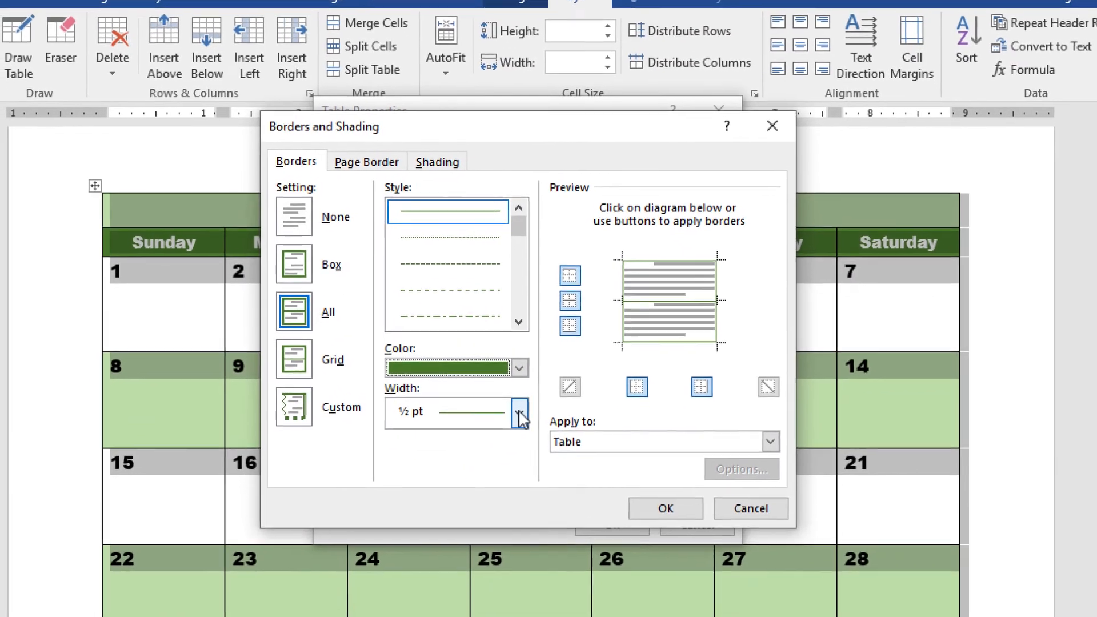
# Step: Set the width of all table borders to 2 ¼ pt, apply the border settings and deselect the table
pyautogui.click(487, 462)
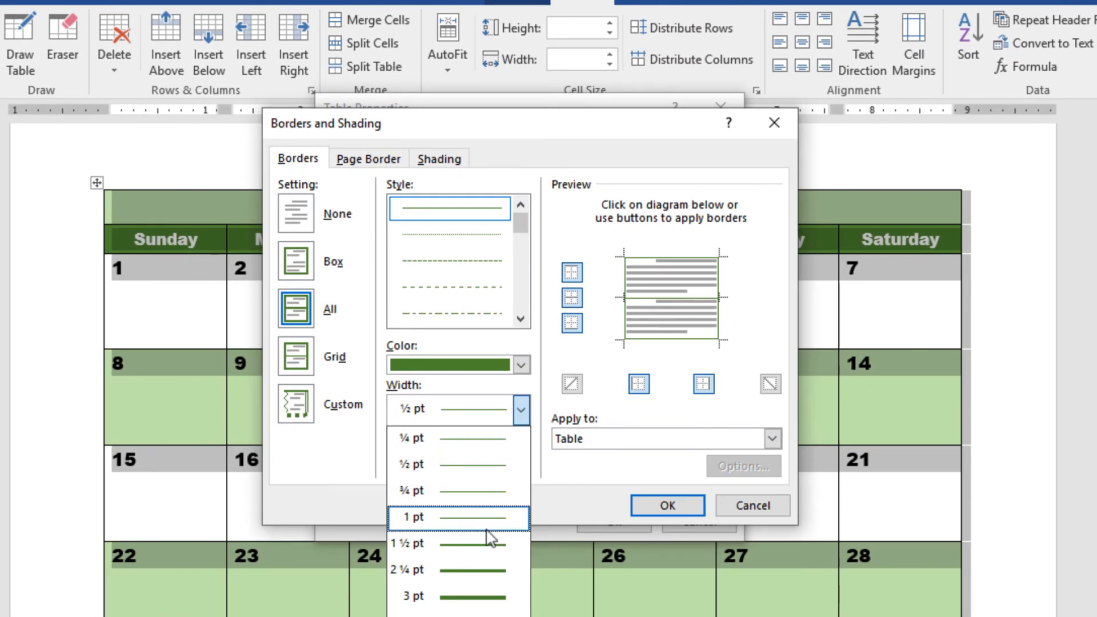
pyautogui.click(481, 570)
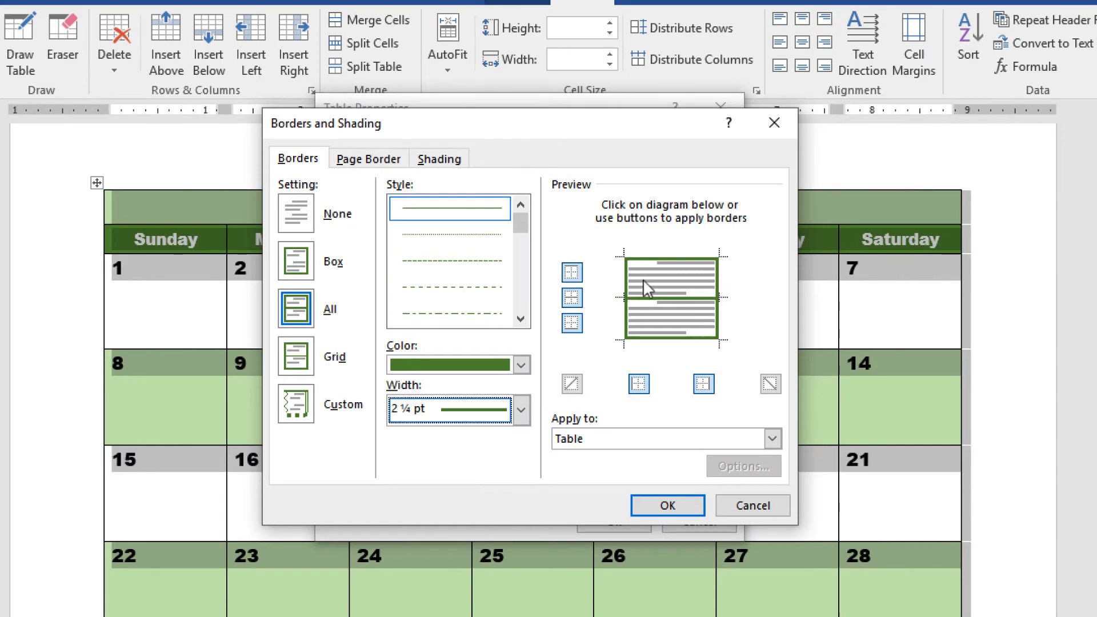
pyautogui.click(668, 505)
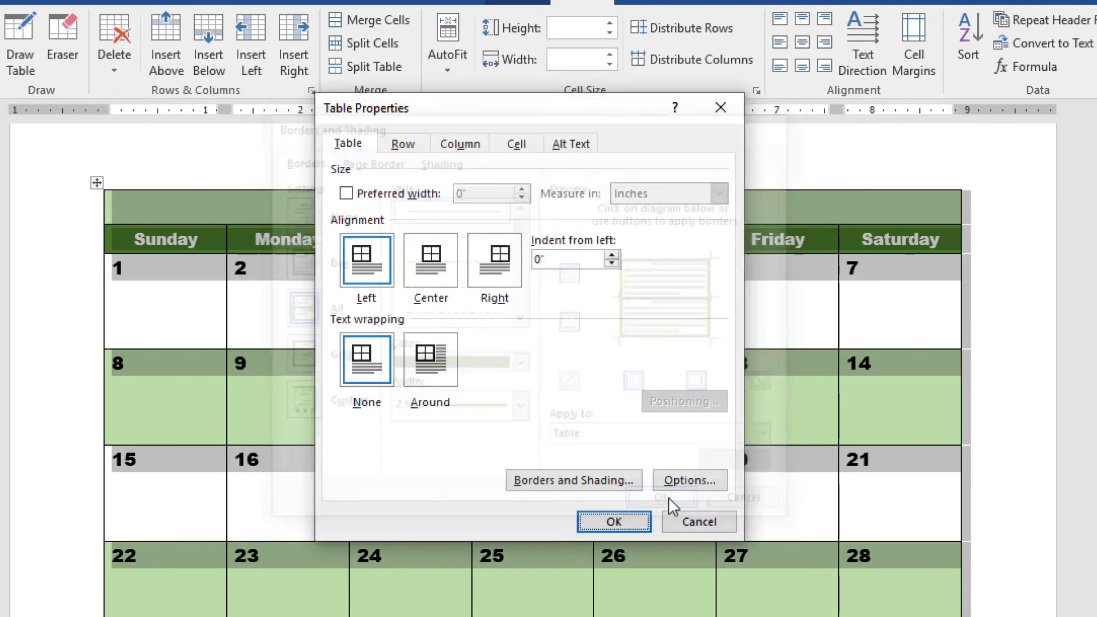
pyautogui.click(619, 523)
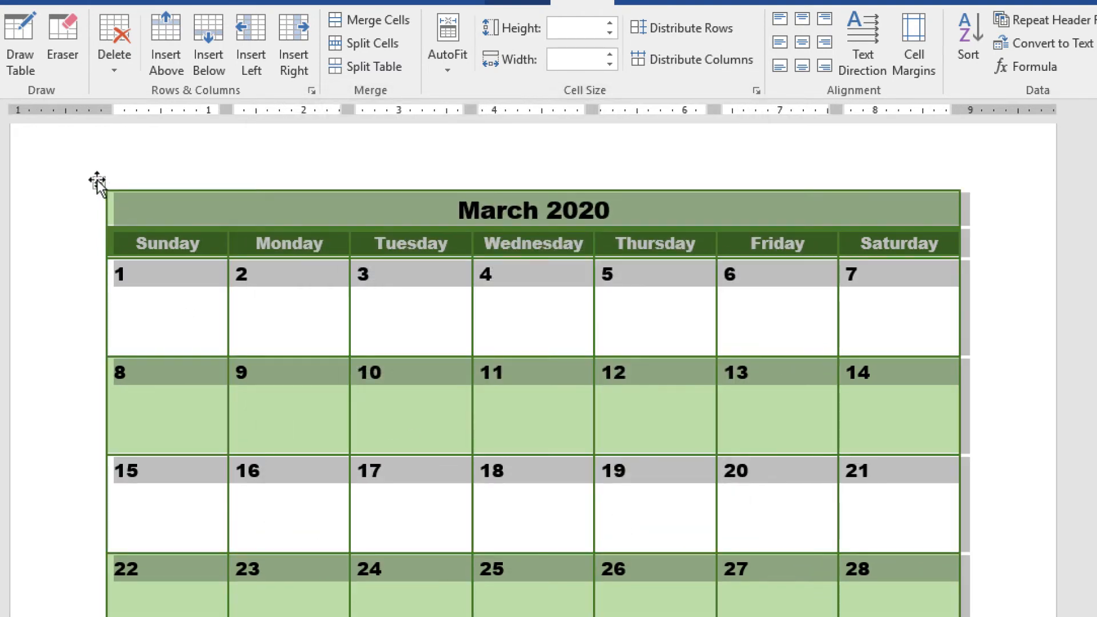
pyautogui.click(47, 396)
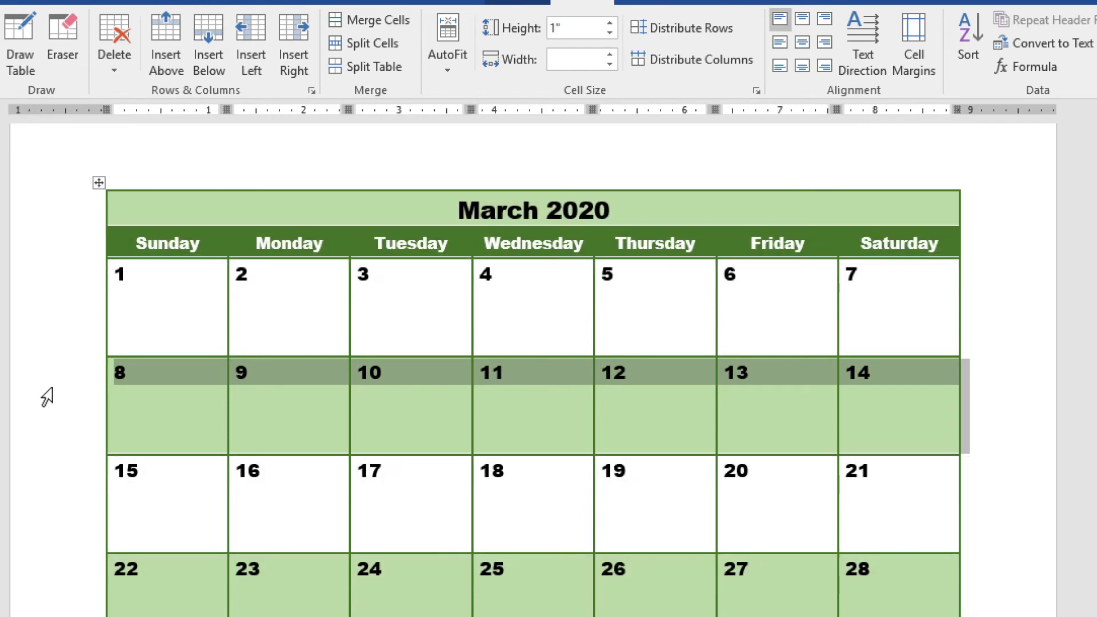
pyautogui.click(1008, 260)
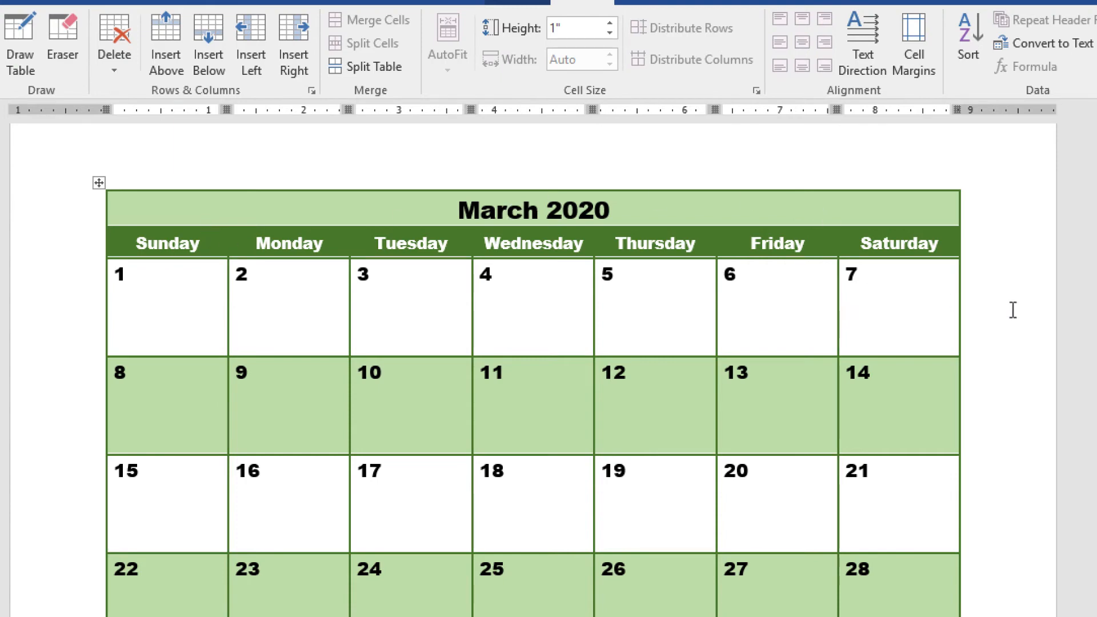
# Step: Change the font colour of the date 17 to green and place the cursor after it, separated by a space
pyautogui.scroll(-2, 1010, 312)
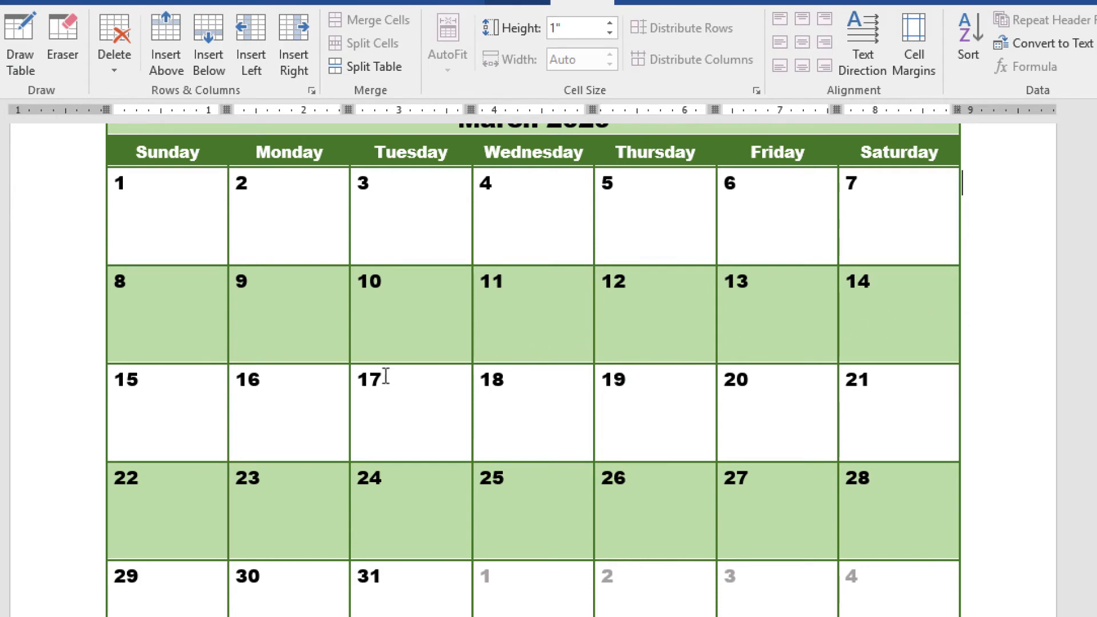
pyautogui.moveTo(383, 376); pyautogui.dragTo(353, 378)
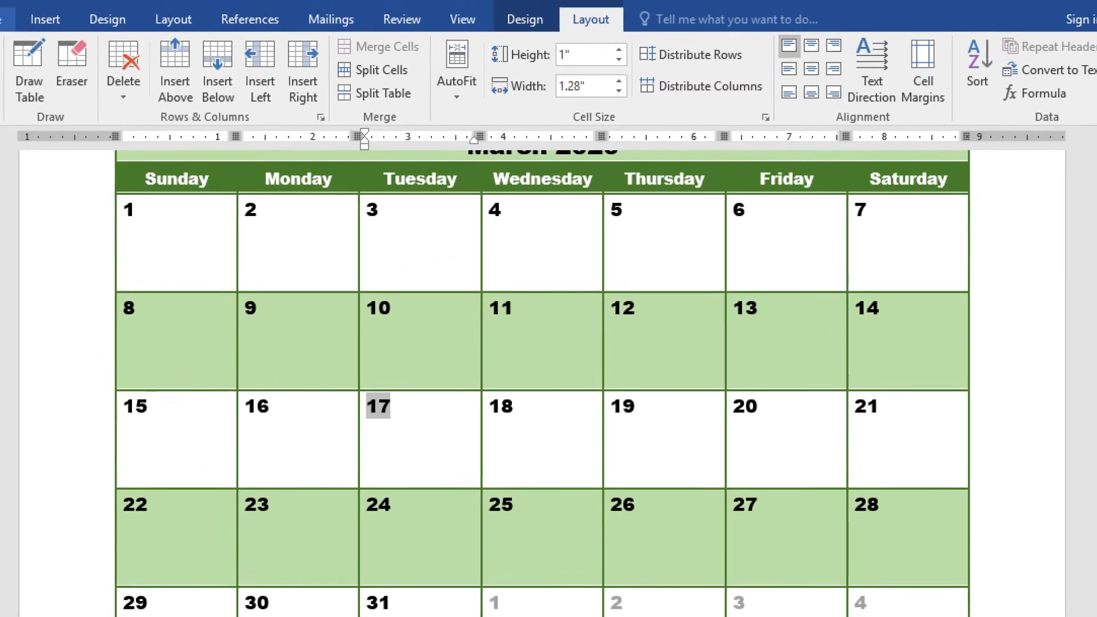
pyautogui.click(7, 46)
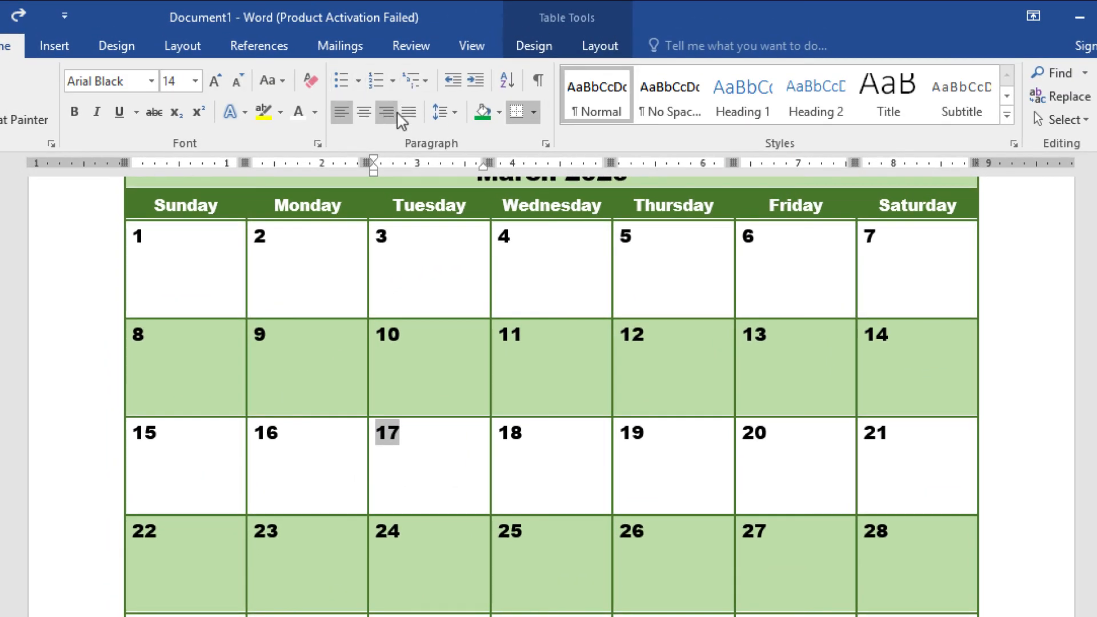
pyautogui.click(315, 113)
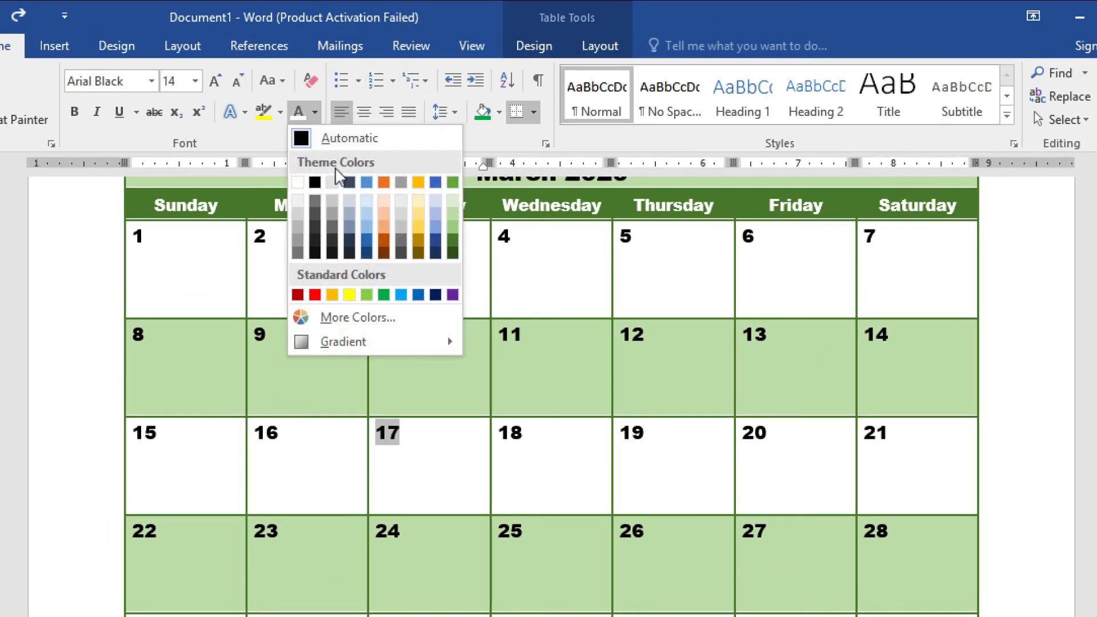
pyautogui.click(390, 292)
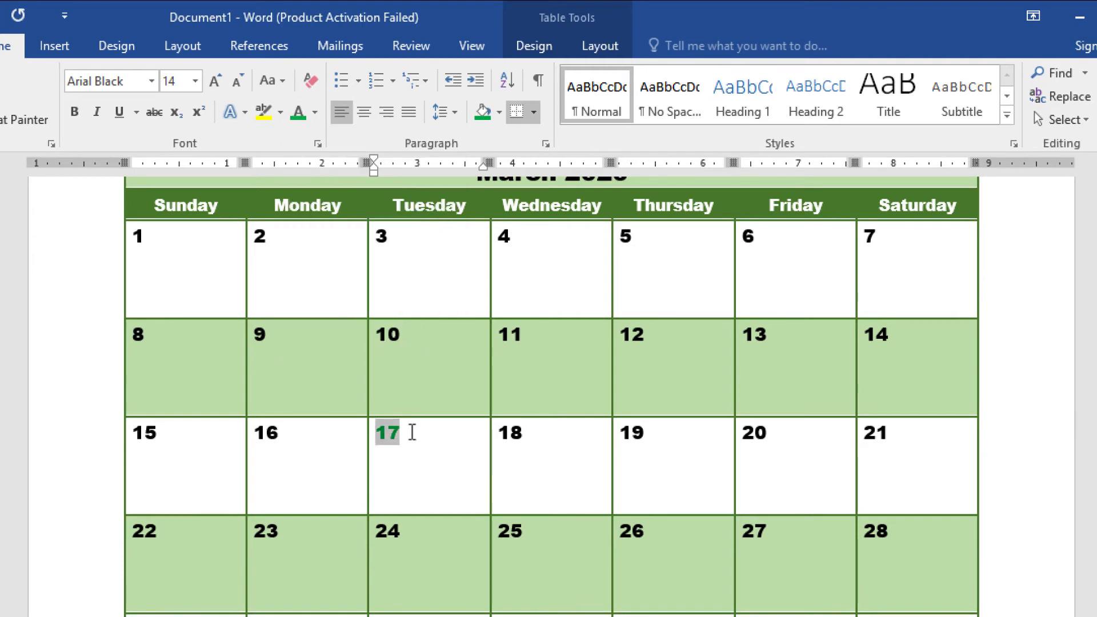
pyautogui.click(412, 431)
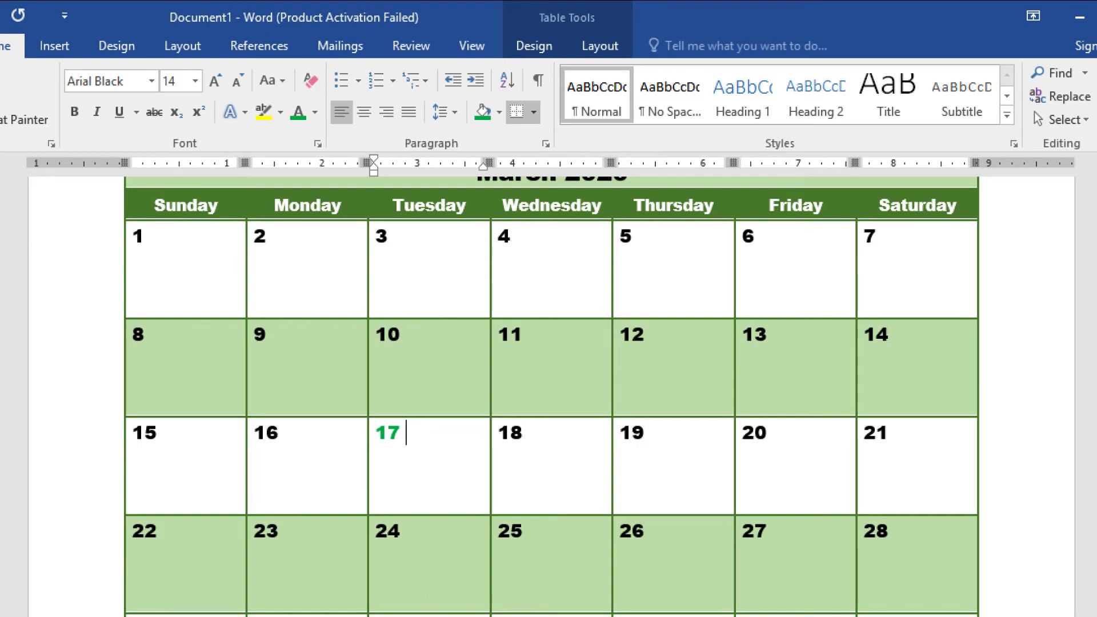
# Step: Switch to Chrome and copy the previewed leprechaun image with both hands raised from the Google Images results
pyautogui.click(424, 616)
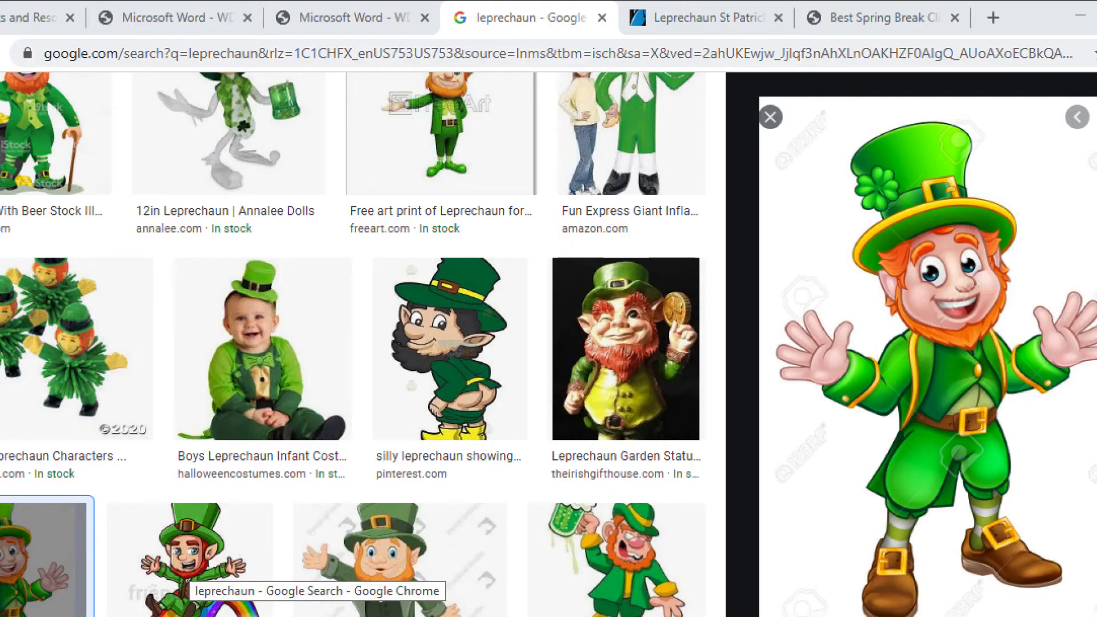
pyautogui.click(314, 613)
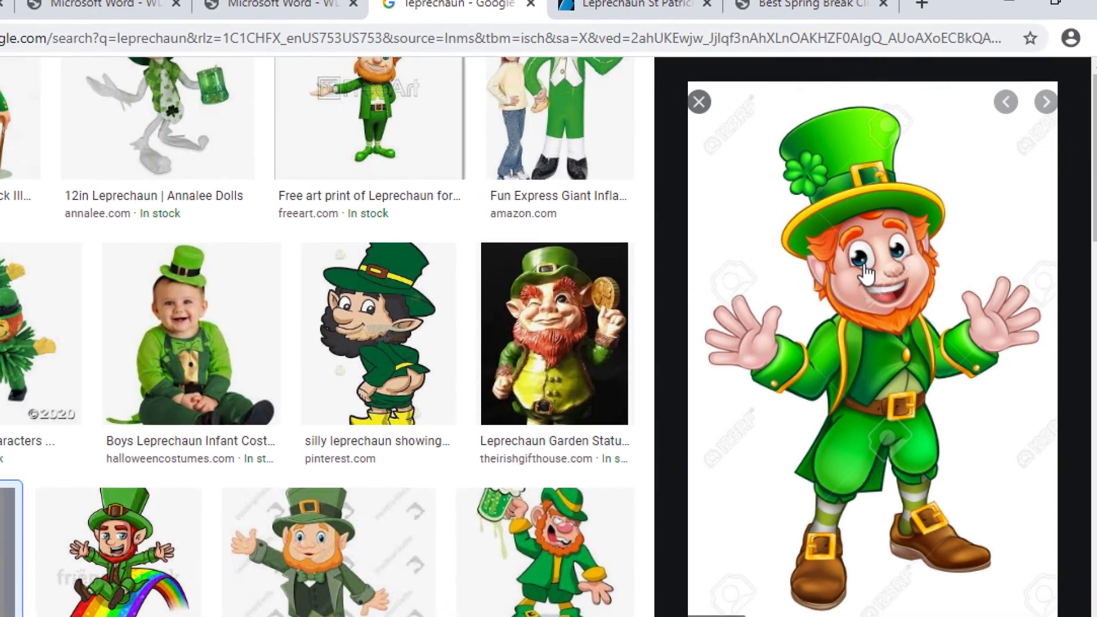
pyautogui.scroll(5, 948, 342)
pyautogui.rightClick(957, 408)
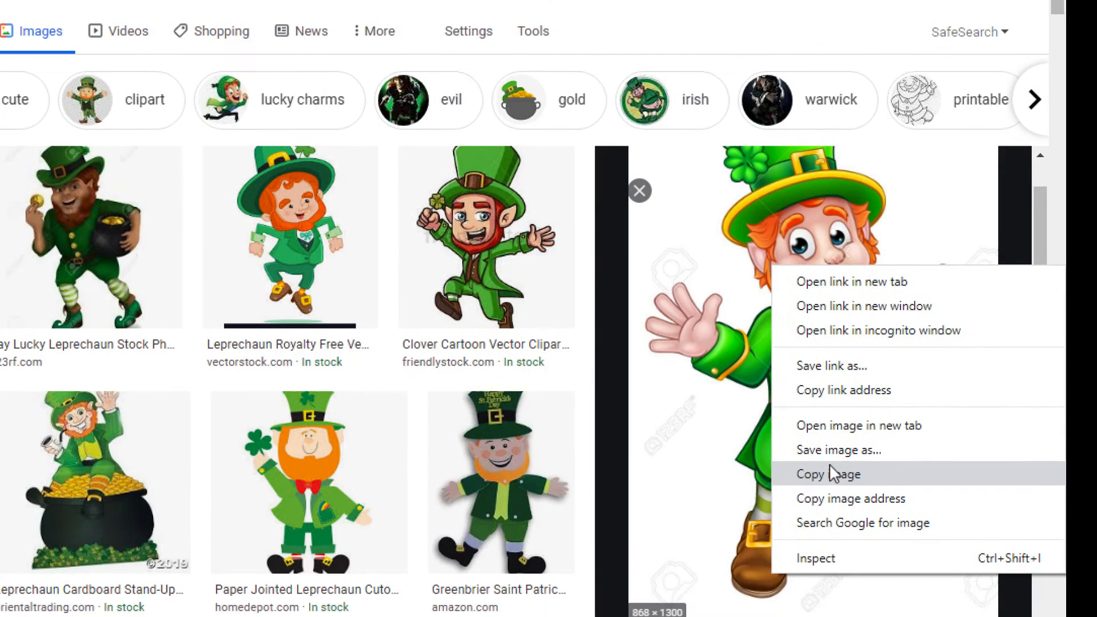
pyautogui.click(830, 468)
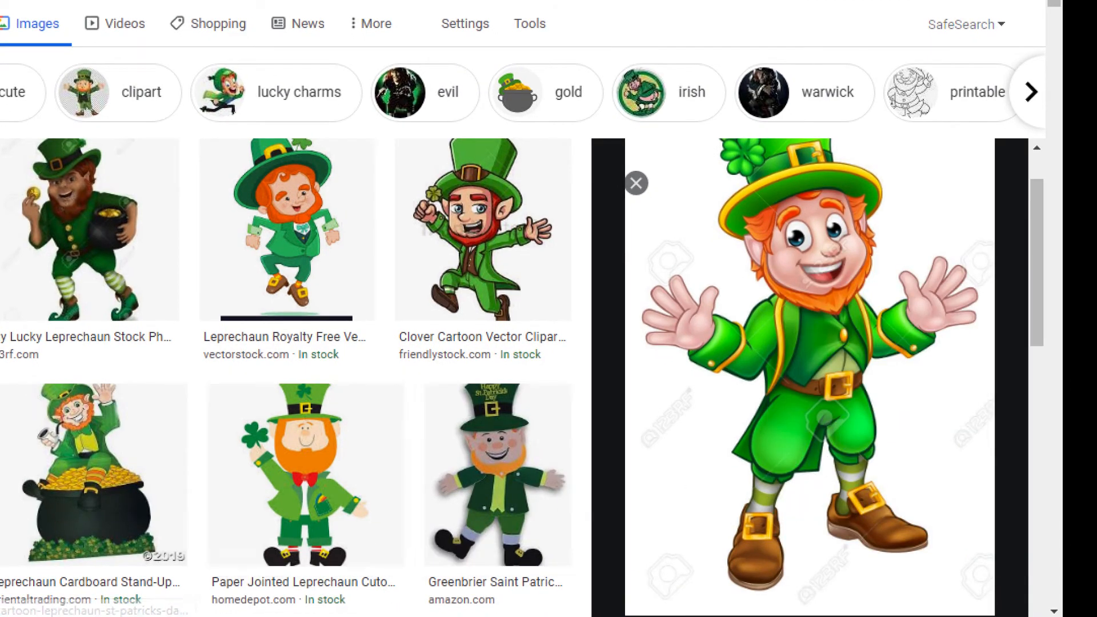
# Step: Return to Word, paste the leprechaun picture after the date 17 and set its width to 0.5"
pyautogui.click(337, 616)
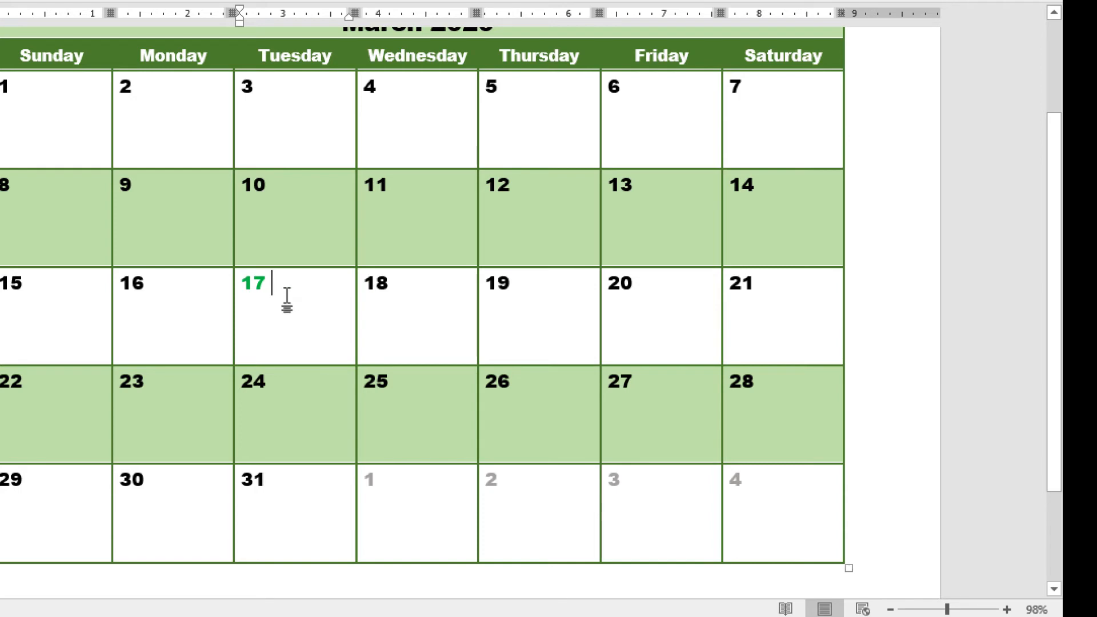
pyautogui.hotkey('ctrl', 'v')
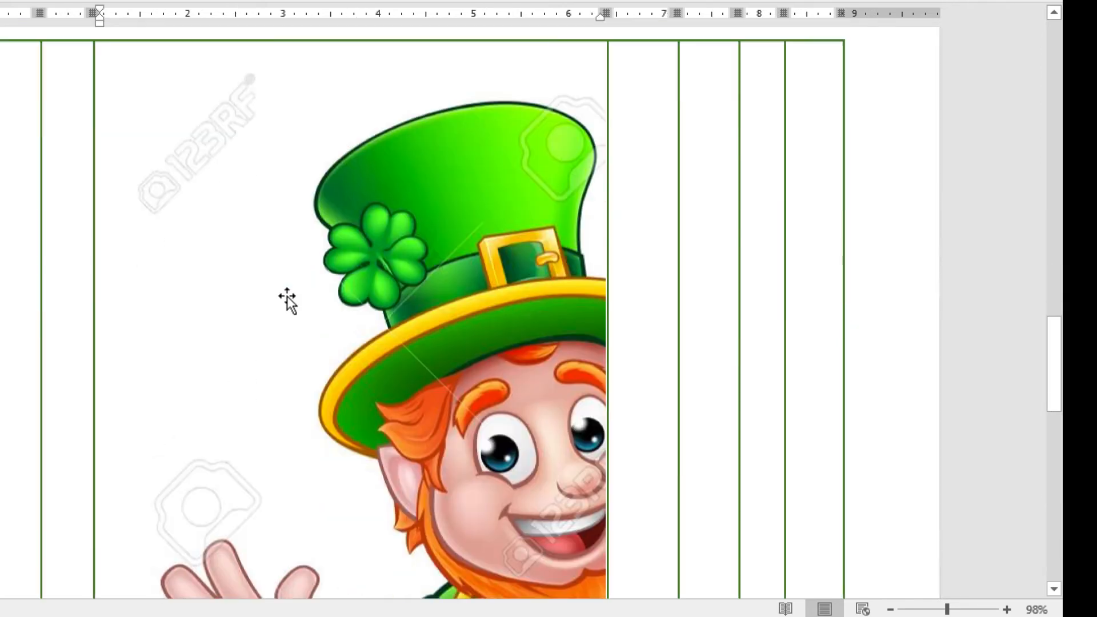
pyautogui.click(413, 233)
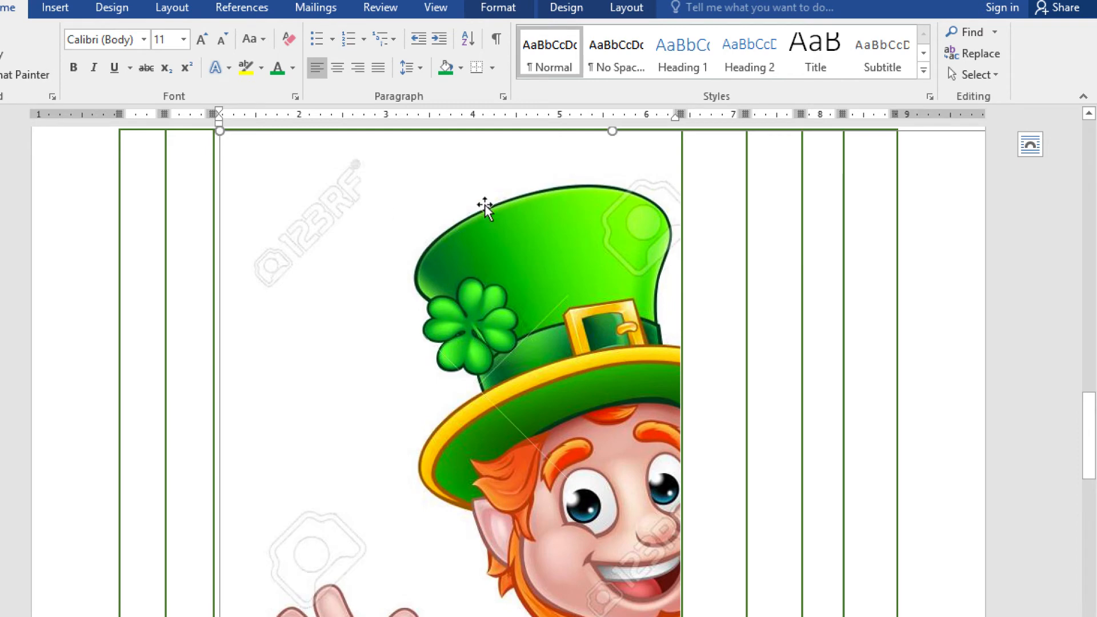
pyautogui.doubleClick(538, 229)
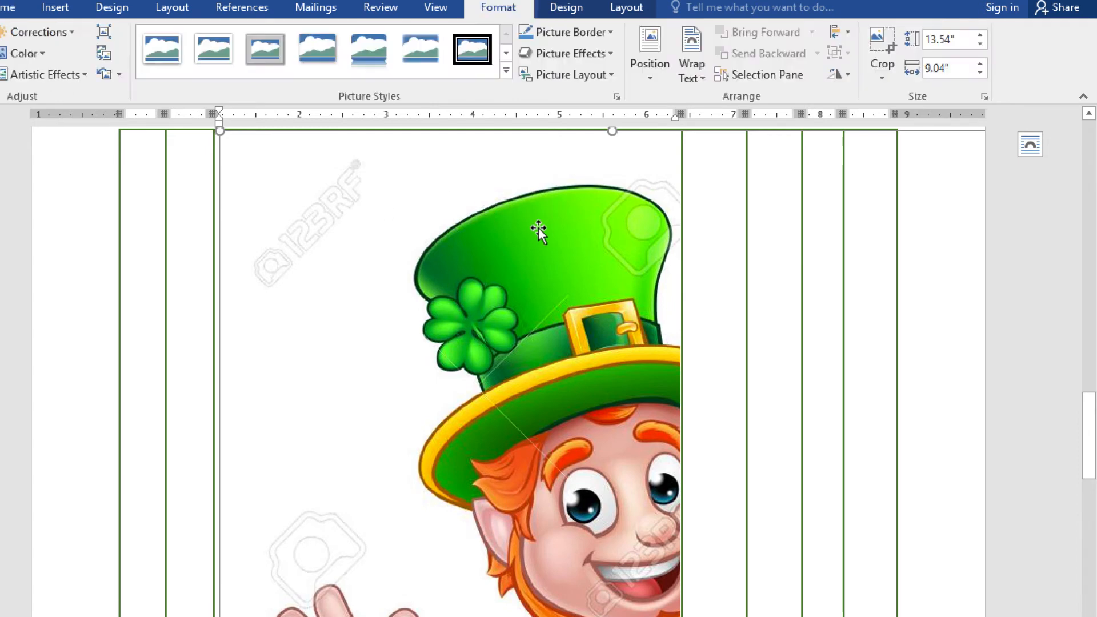
pyautogui.click(937, 68)
pyautogui.press('BackSpace')
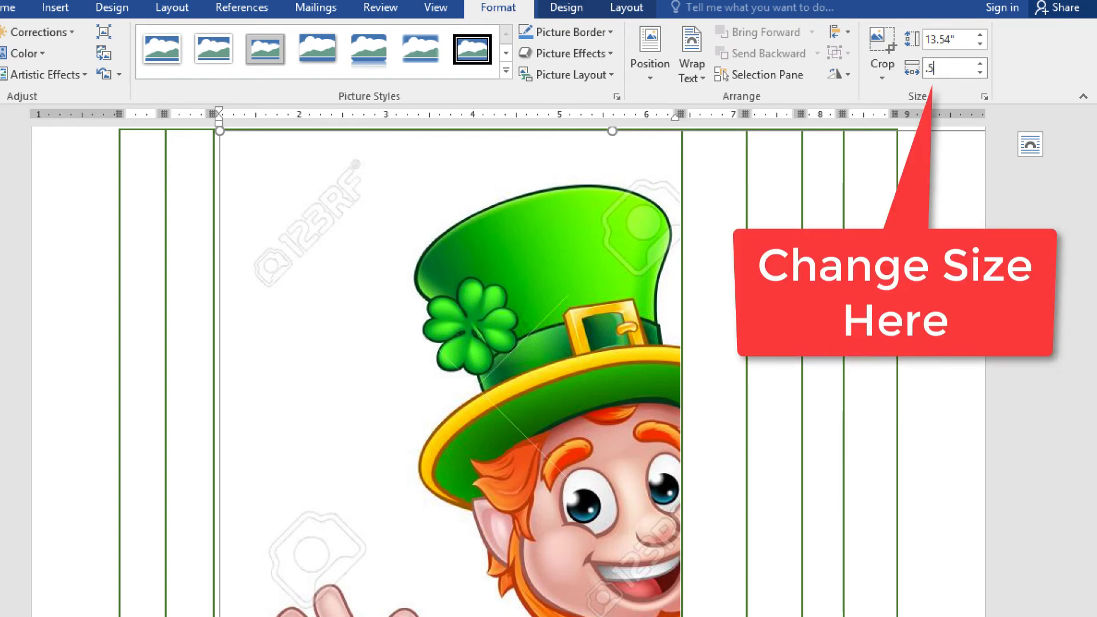
pyautogui.write('.5')
pyautogui.press('Return')
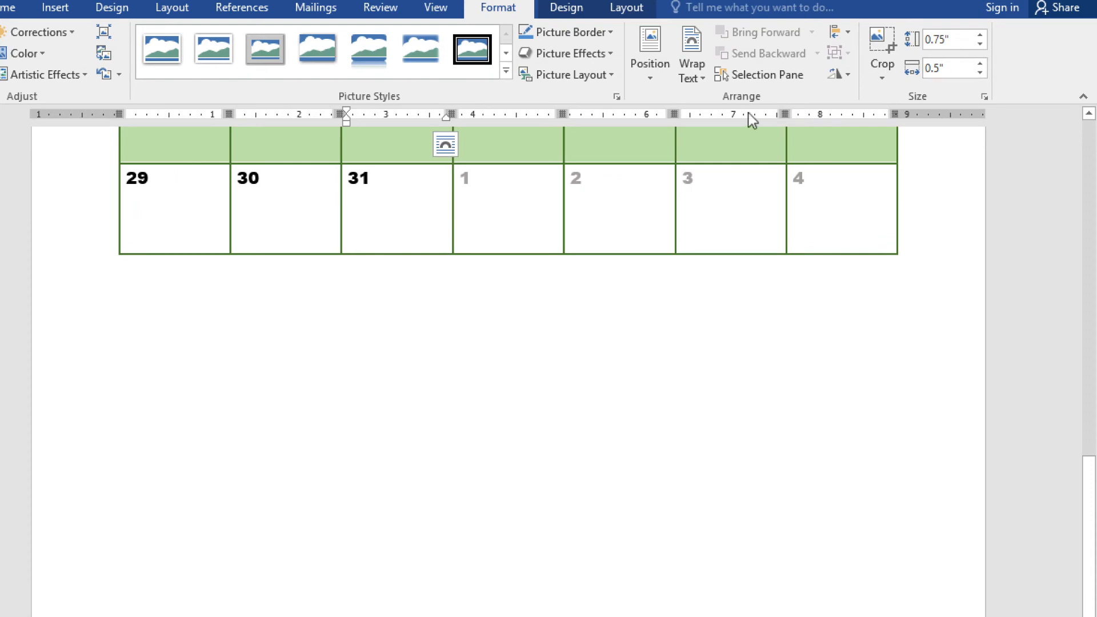
# Step: Set the leprechaun picture's text wrapping to In Front of Text and enlarge it slightly within the 17 cell
pyautogui.scroll(4, 605, 219)
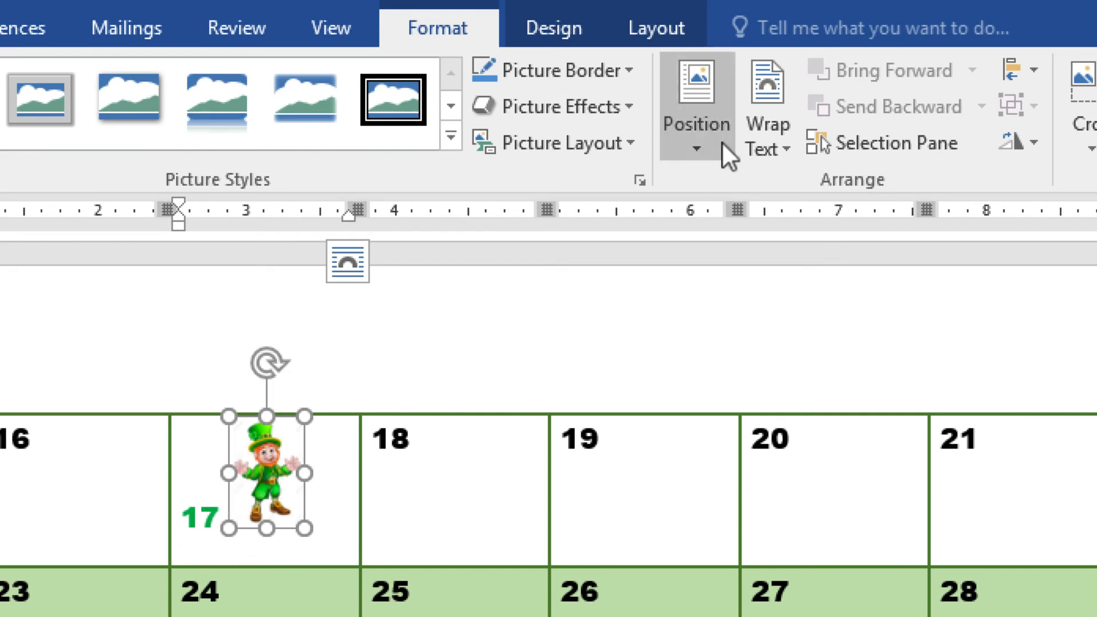
pyautogui.click(780, 144)
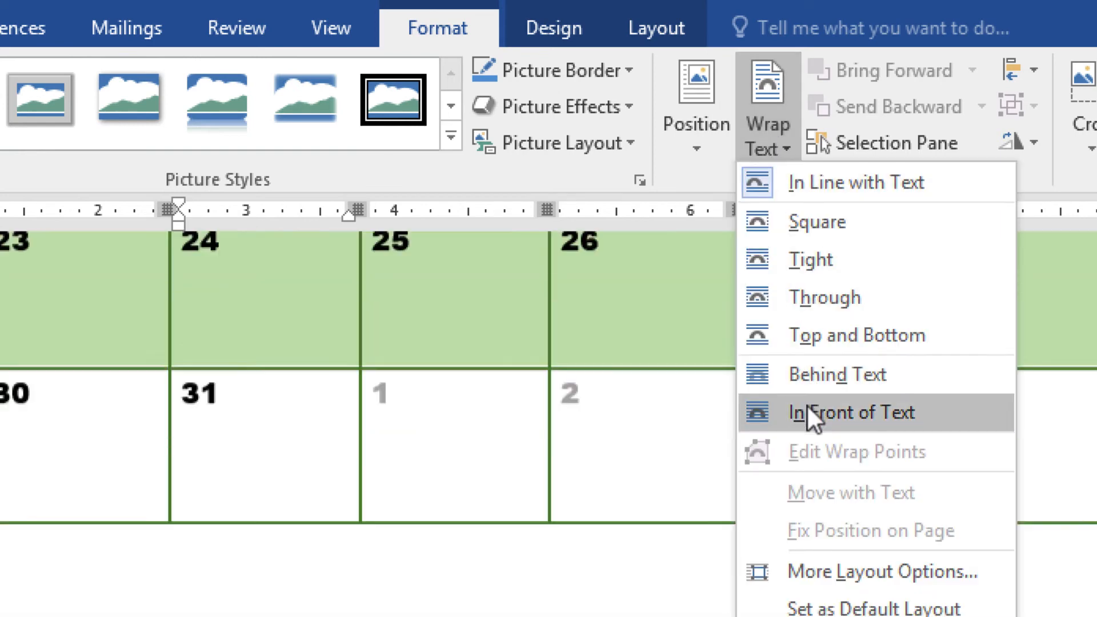
pyautogui.click(808, 407)
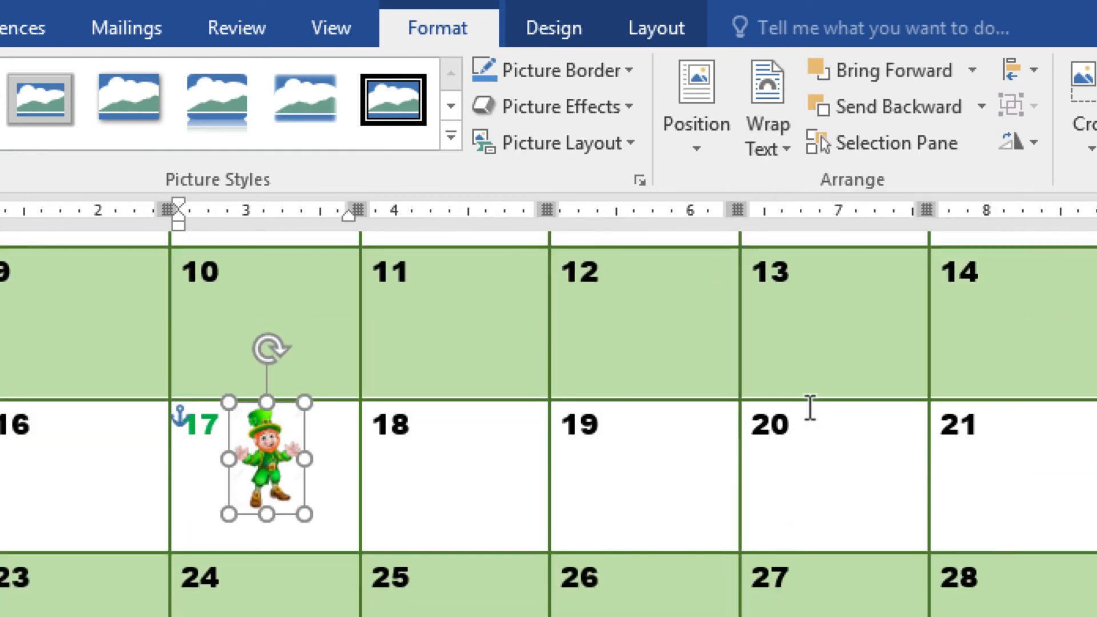
pyautogui.moveTo(304, 512); pyautogui.dragTo(325, 522)
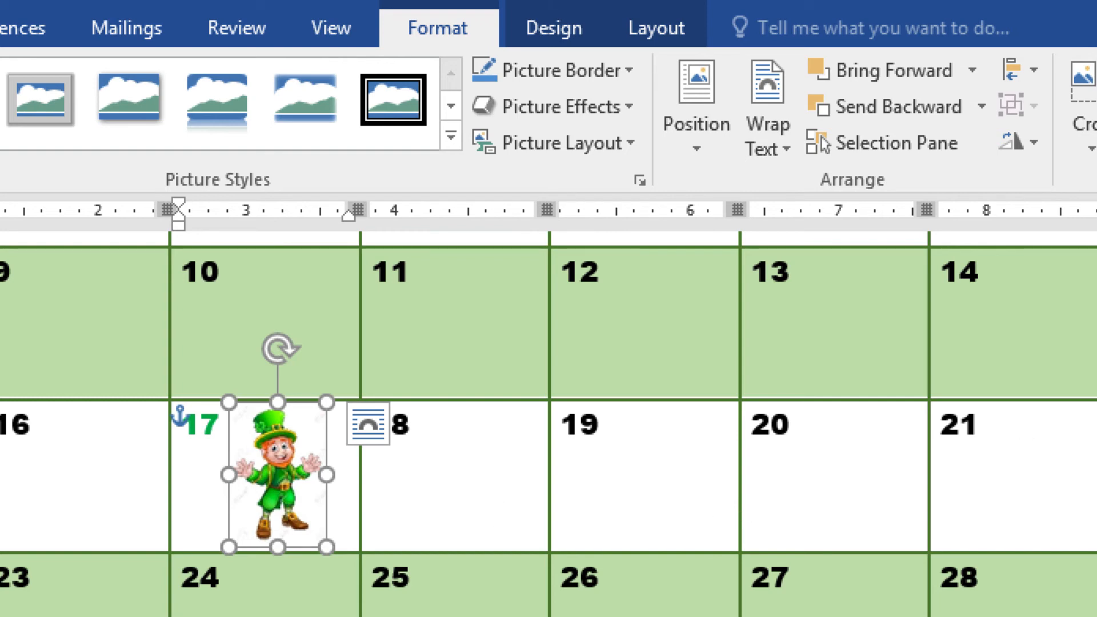
# Step: Switch to Chrome and search Google Images for spring break clip art
pyautogui.click(800, 450)
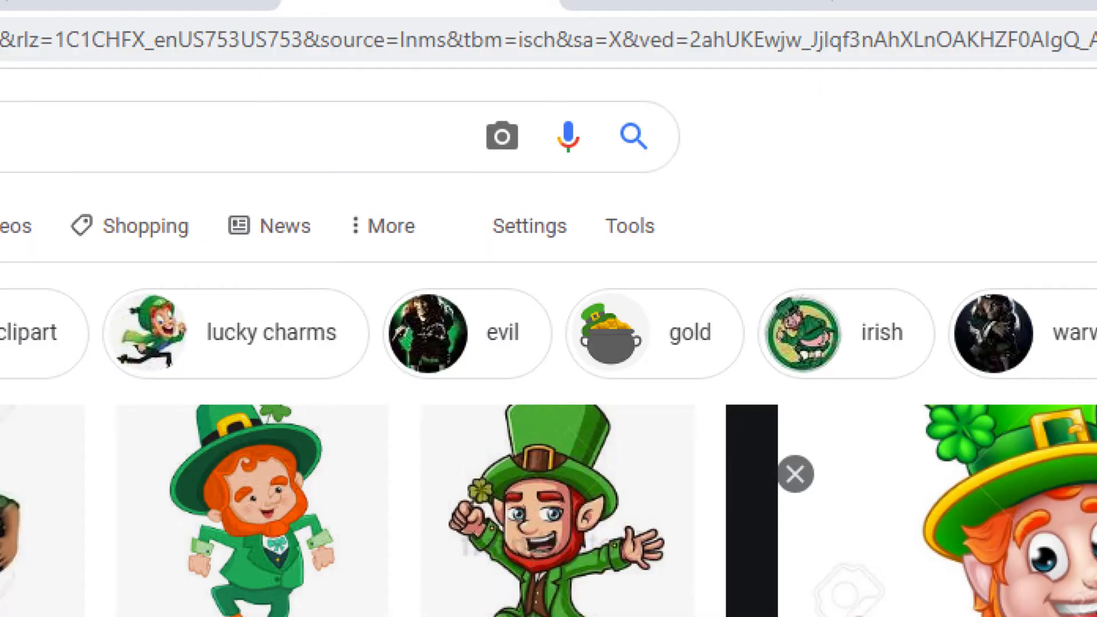
pyautogui.write('spring b')
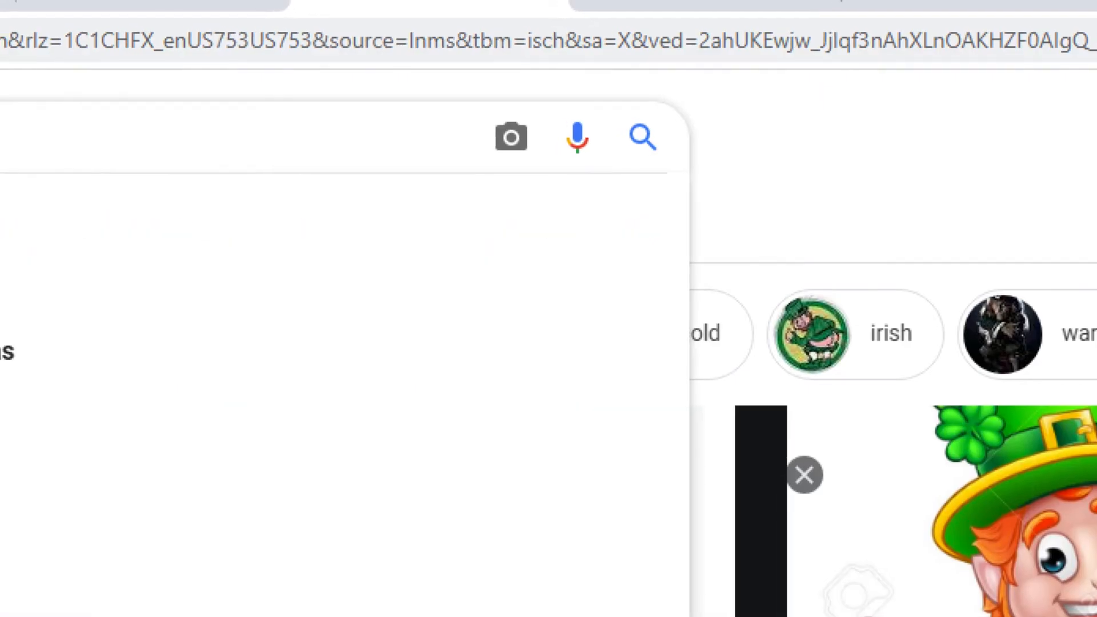
pyautogui.write('reak')
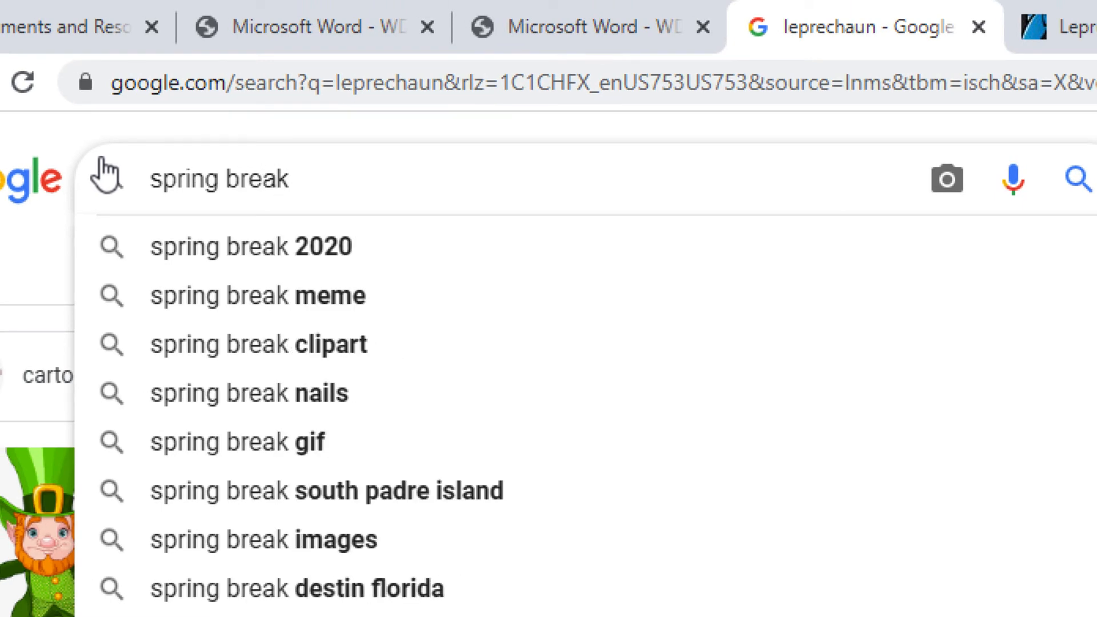
pyautogui.write('clip art')
pyautogui.press('Return')
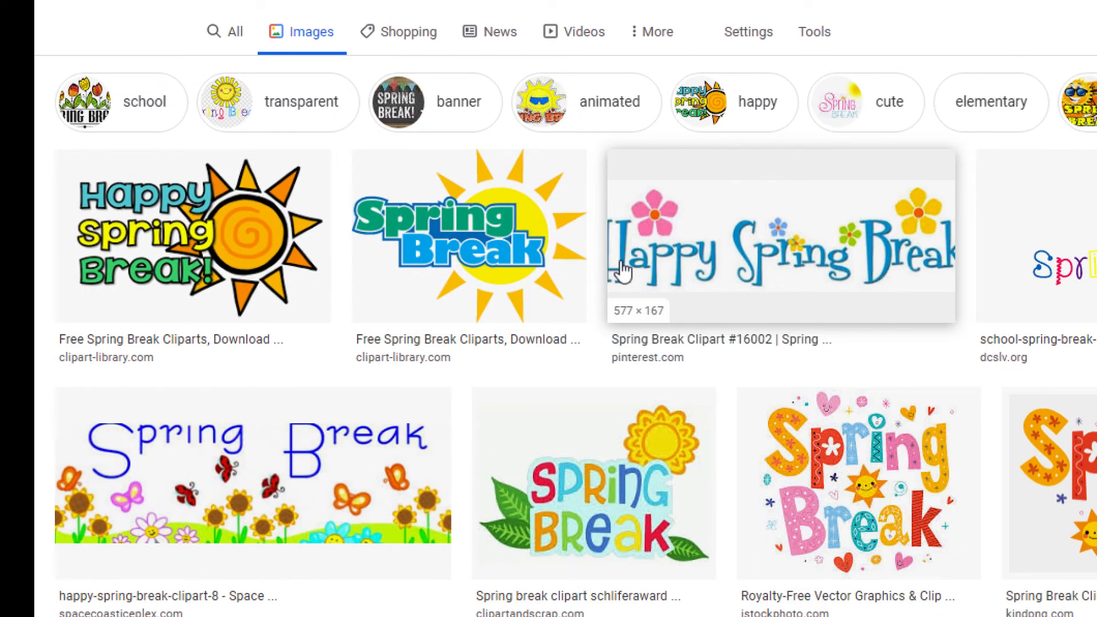
# Step: Preview the "Enjoy Your Spring Break" image with flowers from the results and copy it
pyautogui.scroll(-10, 623, 271)
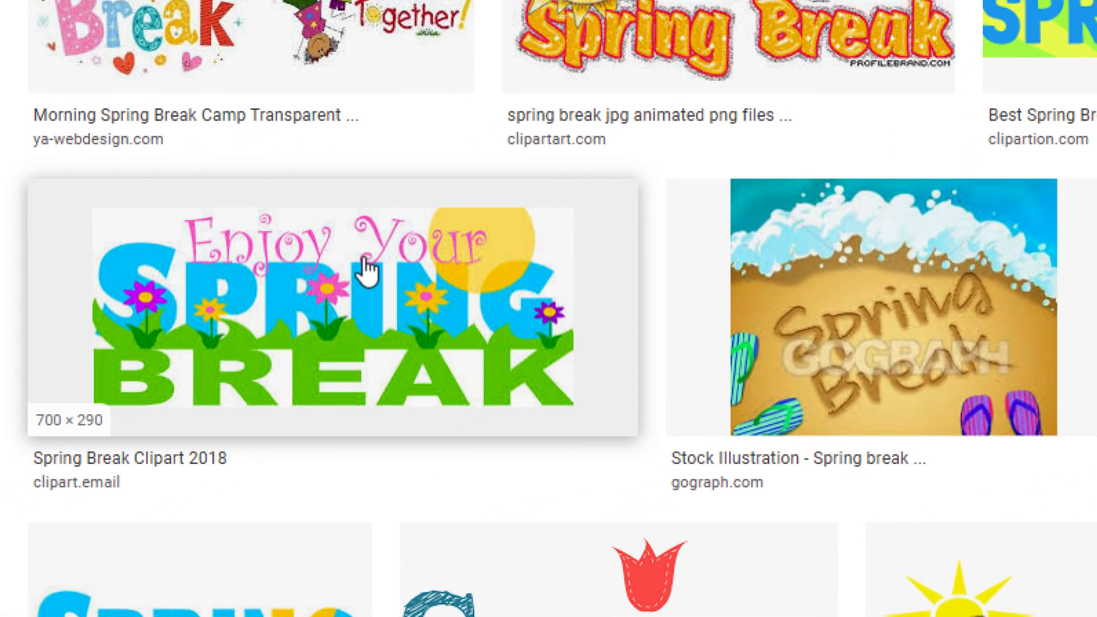
pyautogui.click(365, 268)
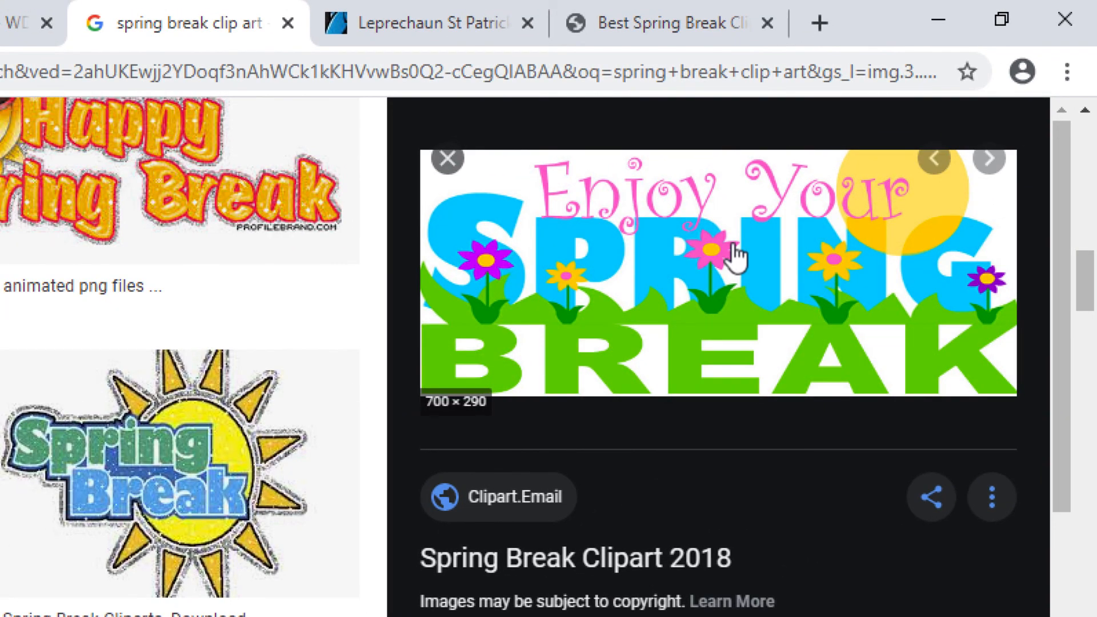
pyautogui.rightClick(732, 244)
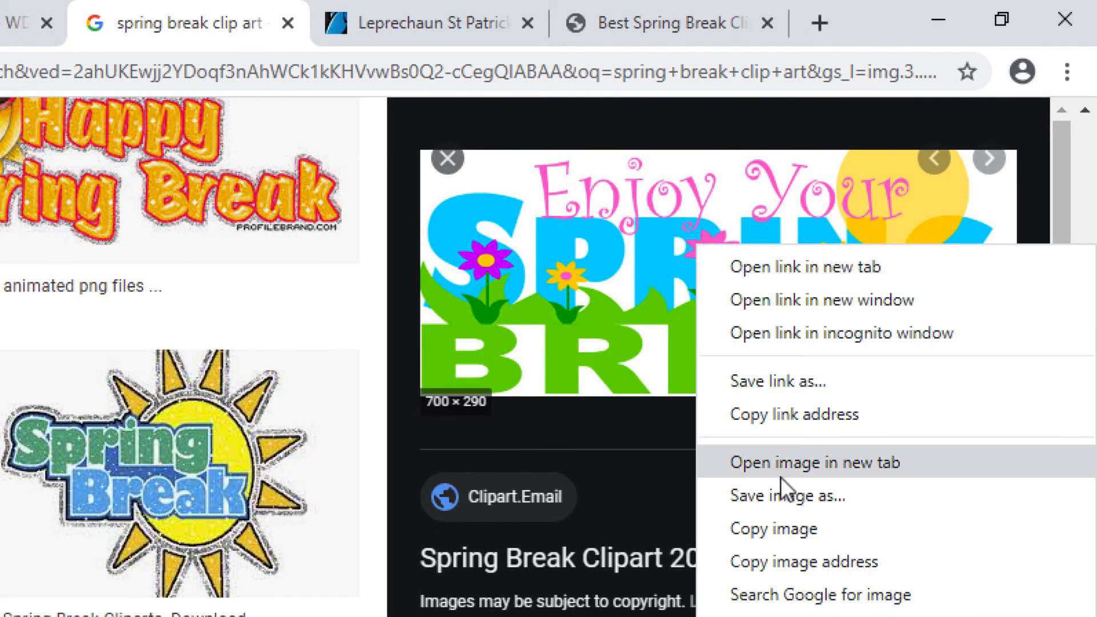
pyautogui.click(773, 525)
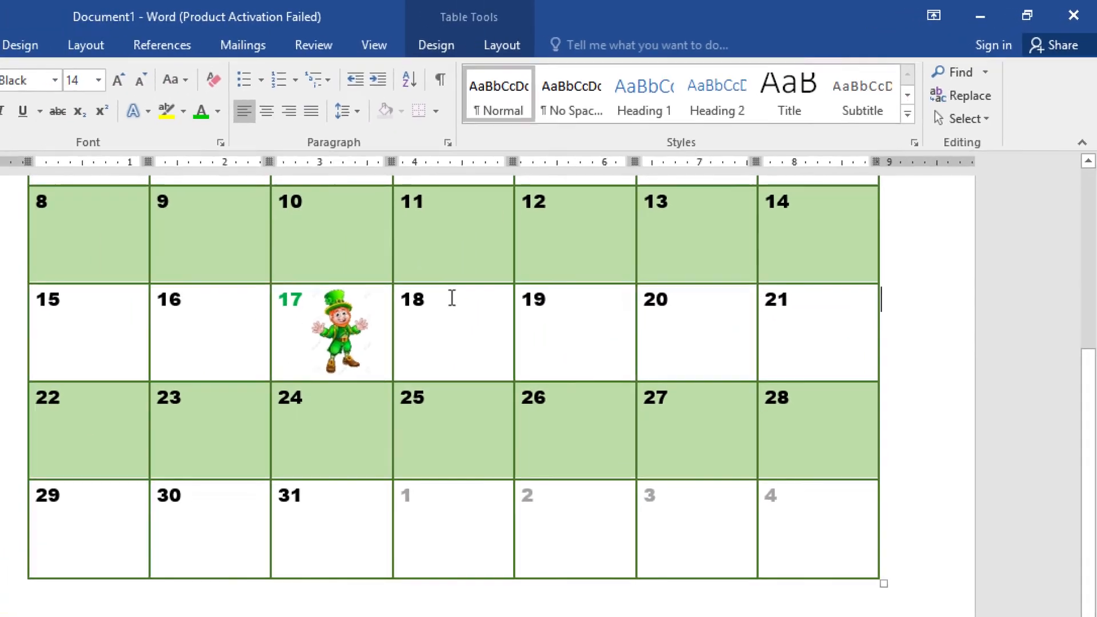
# Step: Return to Word, paste the spring break picture after the date 18 with a space between, and set its width to 1"
pyautogui.click(246, 389)
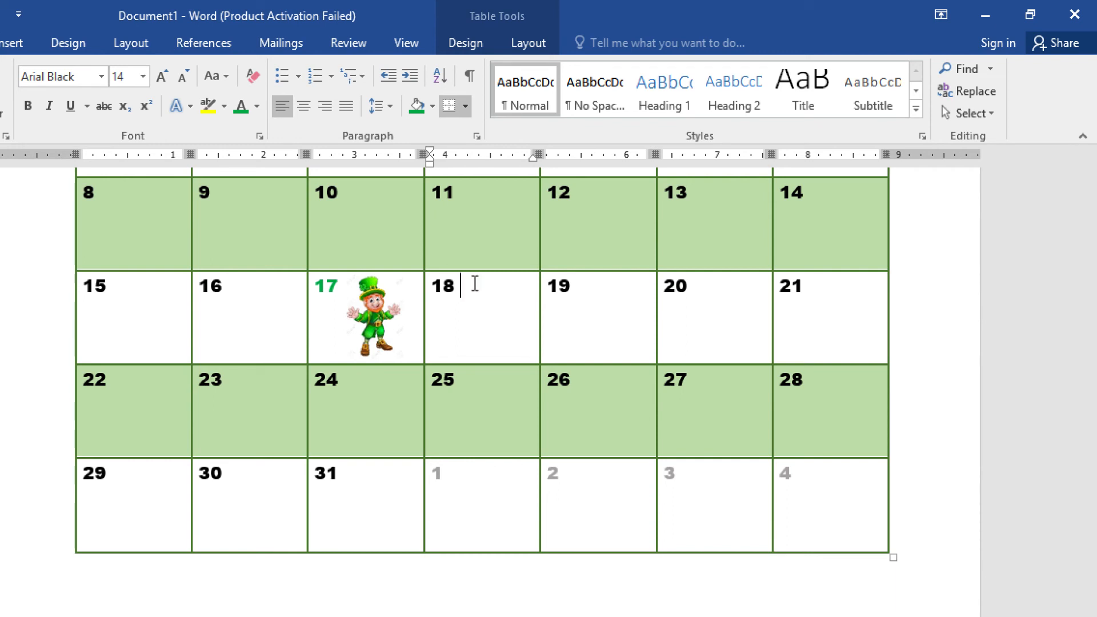
pyautogui.hotkey('ctrl', 'v')
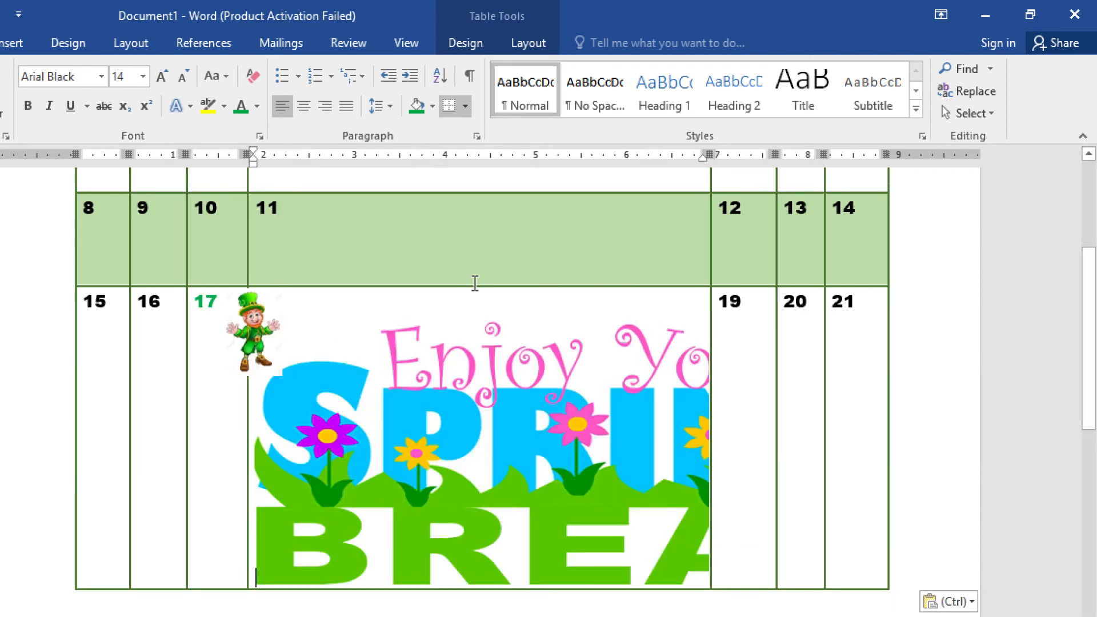
pyautogui.doubleClick(550, 408)
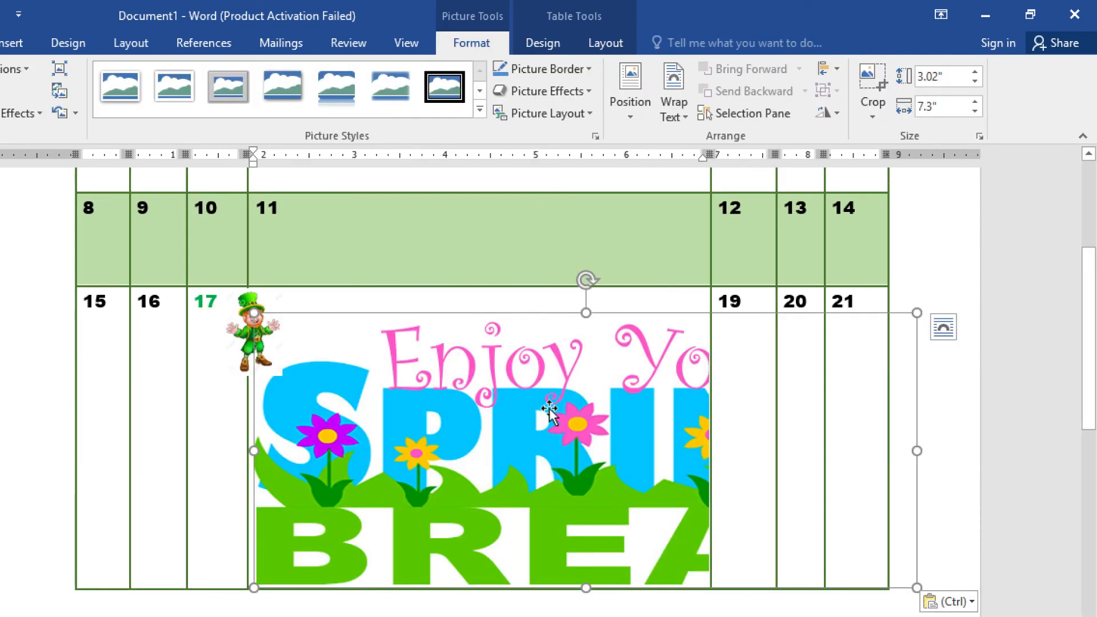
pyautogui.click(948, 107)
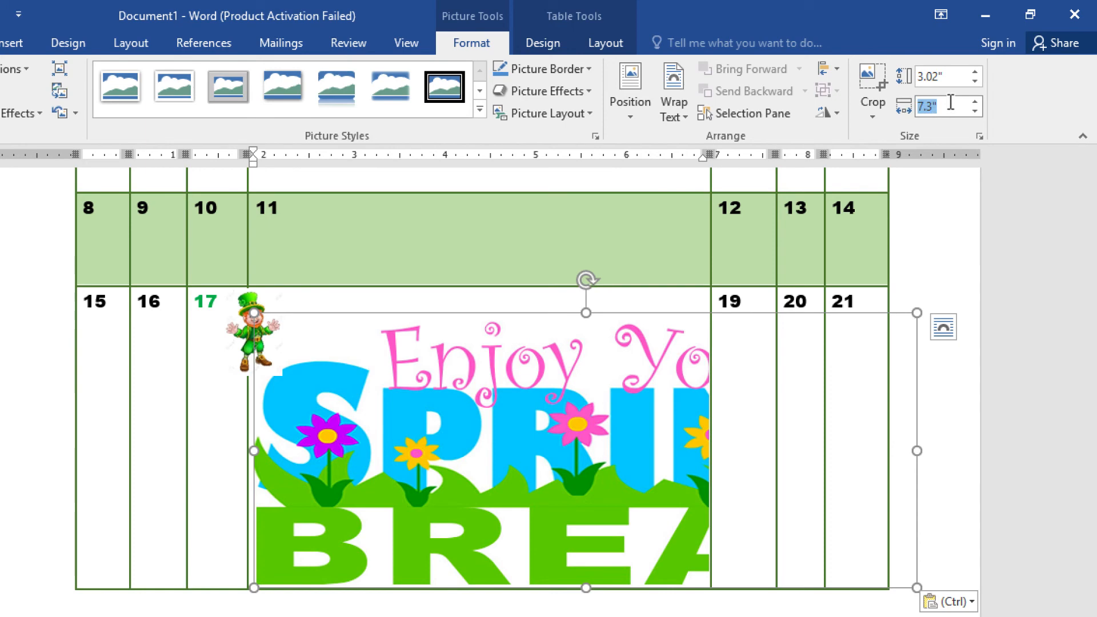
pyautogui.write('1')
pyautogui.press('Return')
# Step: Set the spring break picture's wrapping to In Front of Text, enlarge it to about 1.65" wide and place it across the 18 and 19 cells
pyautogui.click(673, 103)
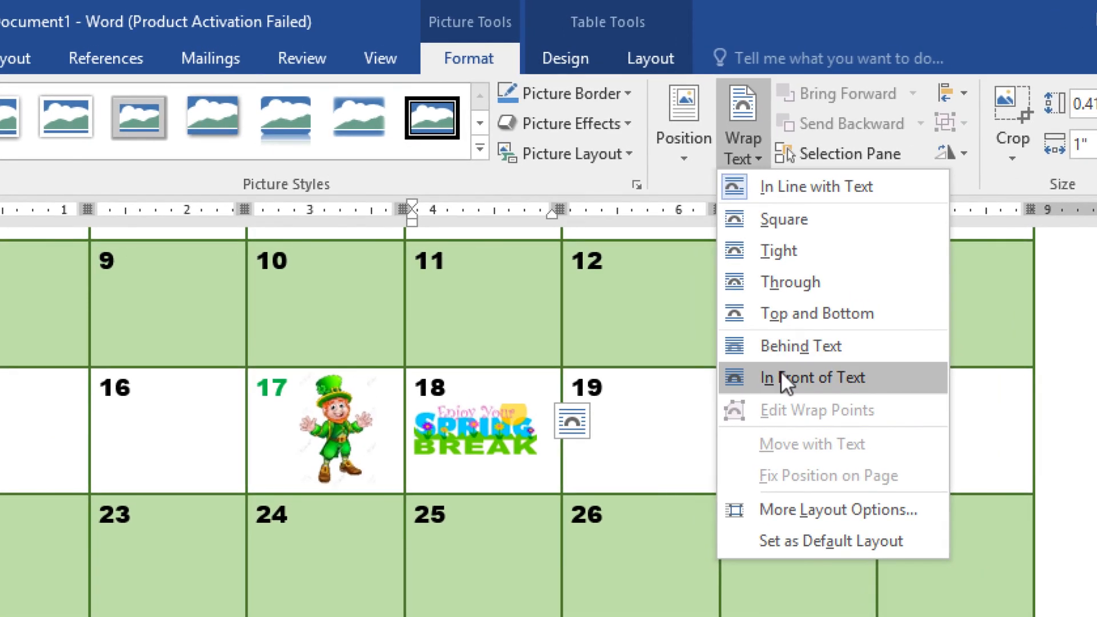
pyautogui.click(703, 275)
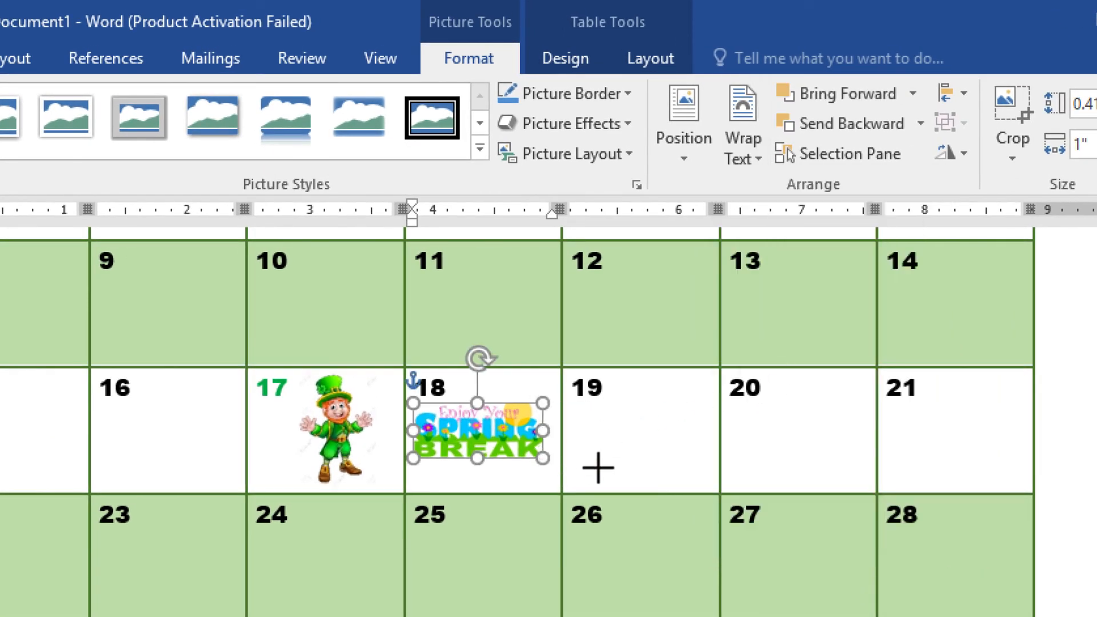
pyautogui.moveTo(598, 467); pyautogui.dragTo(622, 453)
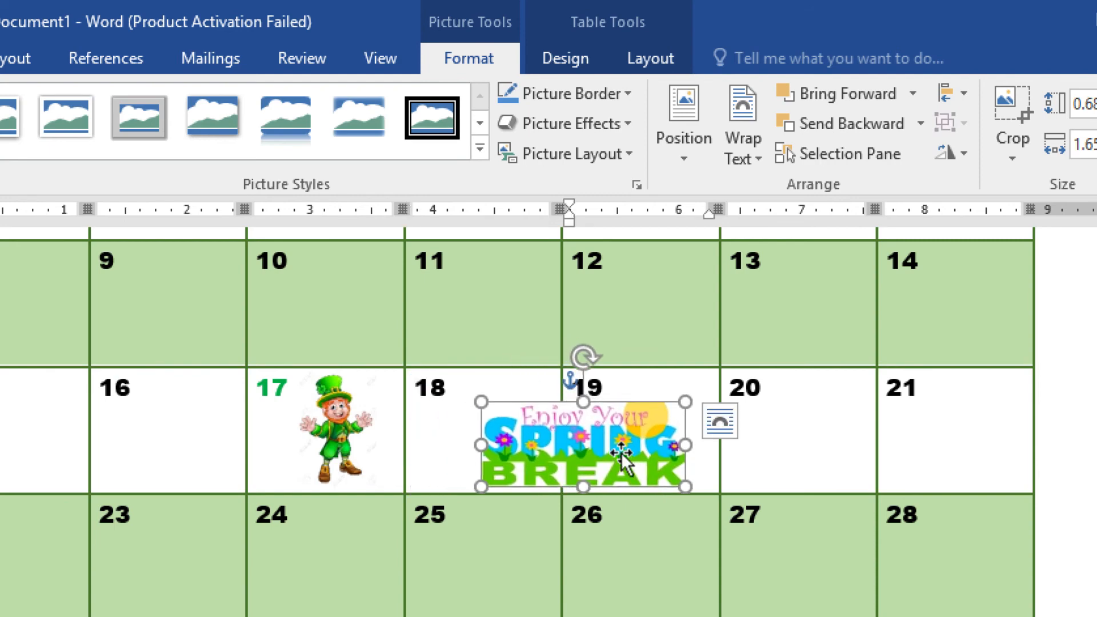
pyautogui.click(1085, 384)
# Step: Save the document in the Word folder over the existing WD07_ColorCalendarSP2020 file, replacing that file
pyautogui.scroll(3, 1085, 385)
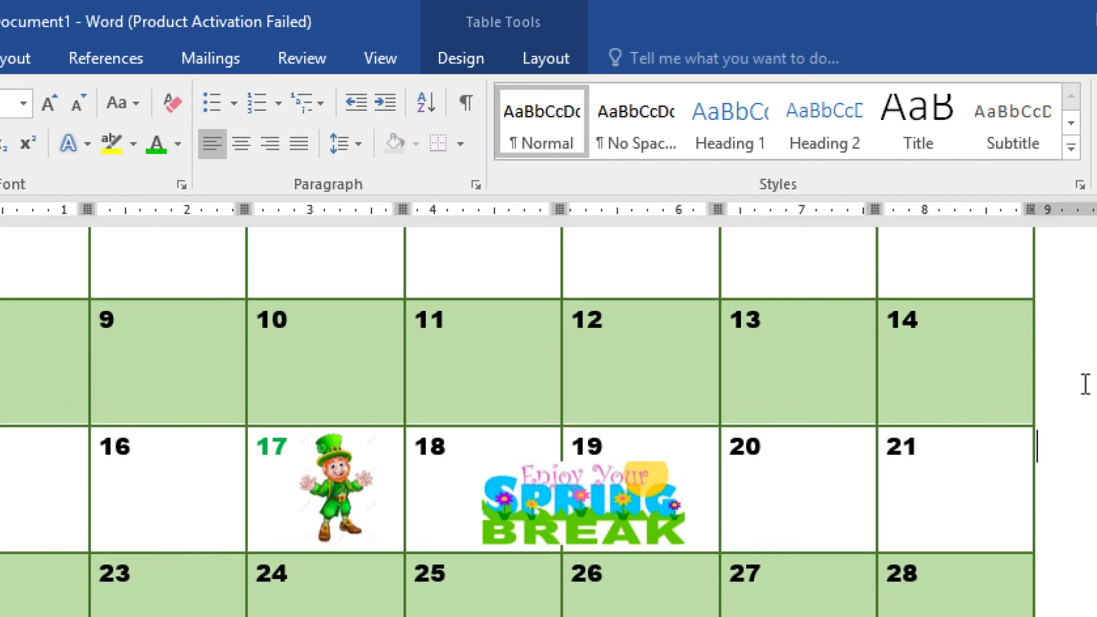
pyautogui.scroll(3, 1085, 384)
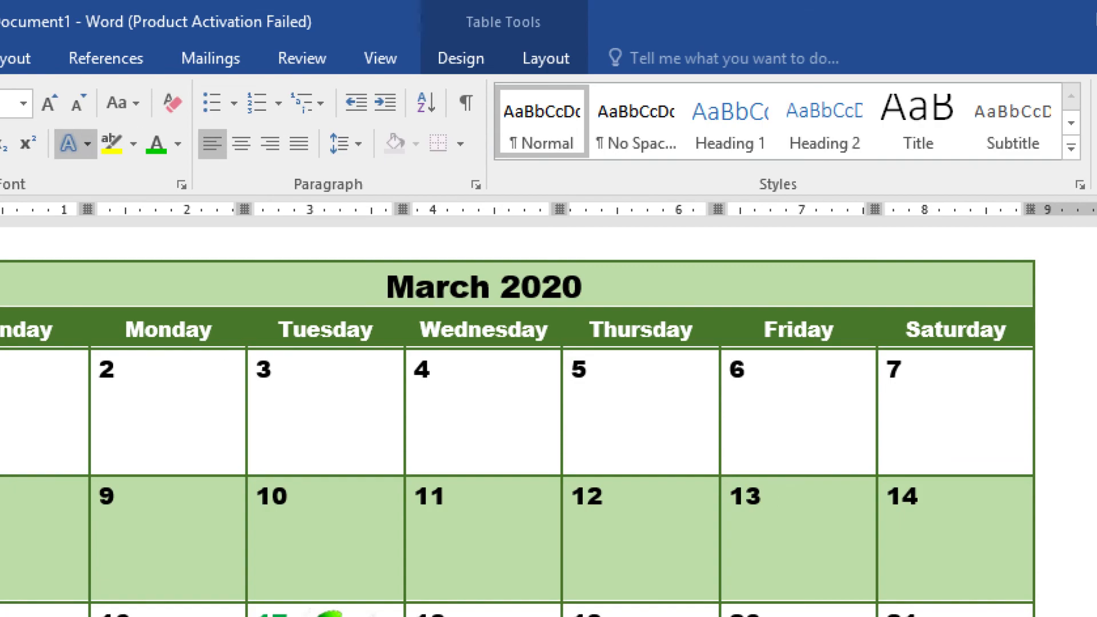
pyautogui.click(35, 54)
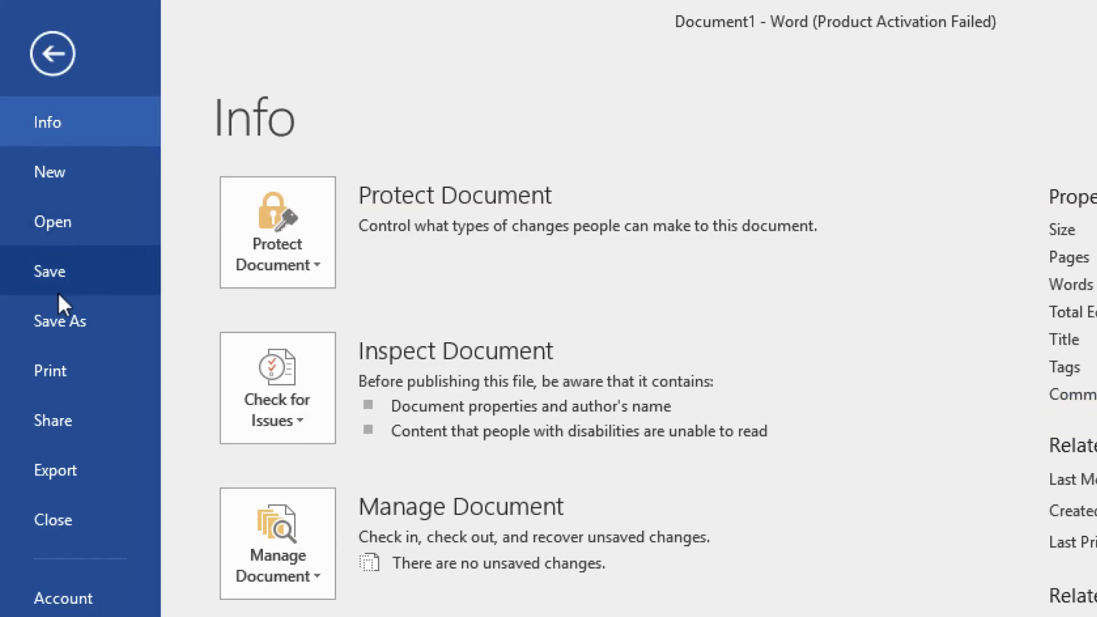
pyautogui.click(57, 319)
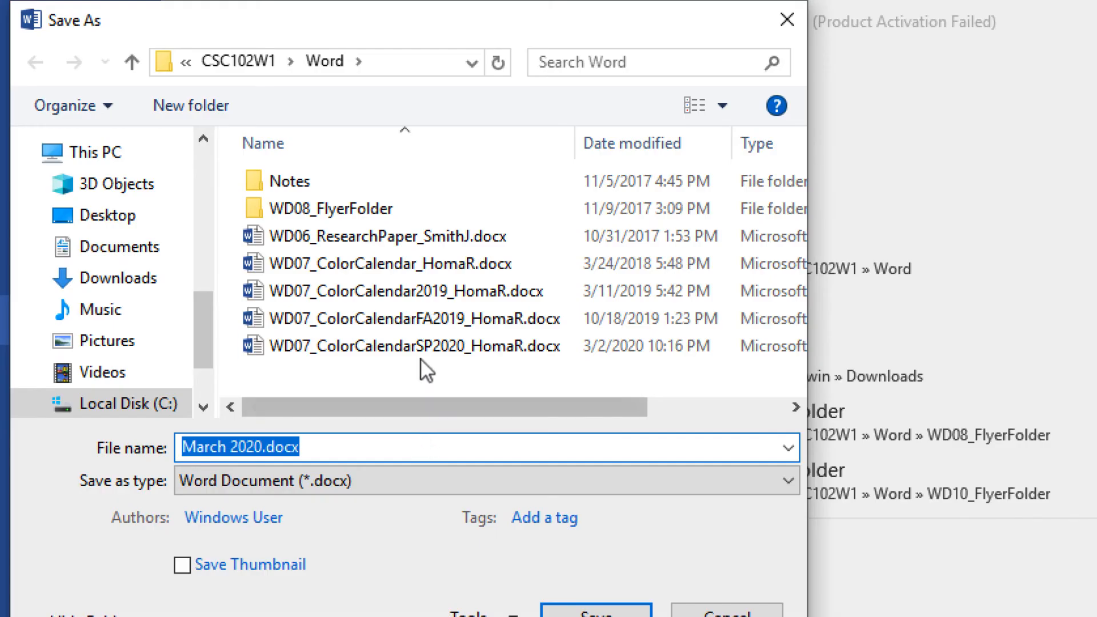
pyautogui.click(423, 344)
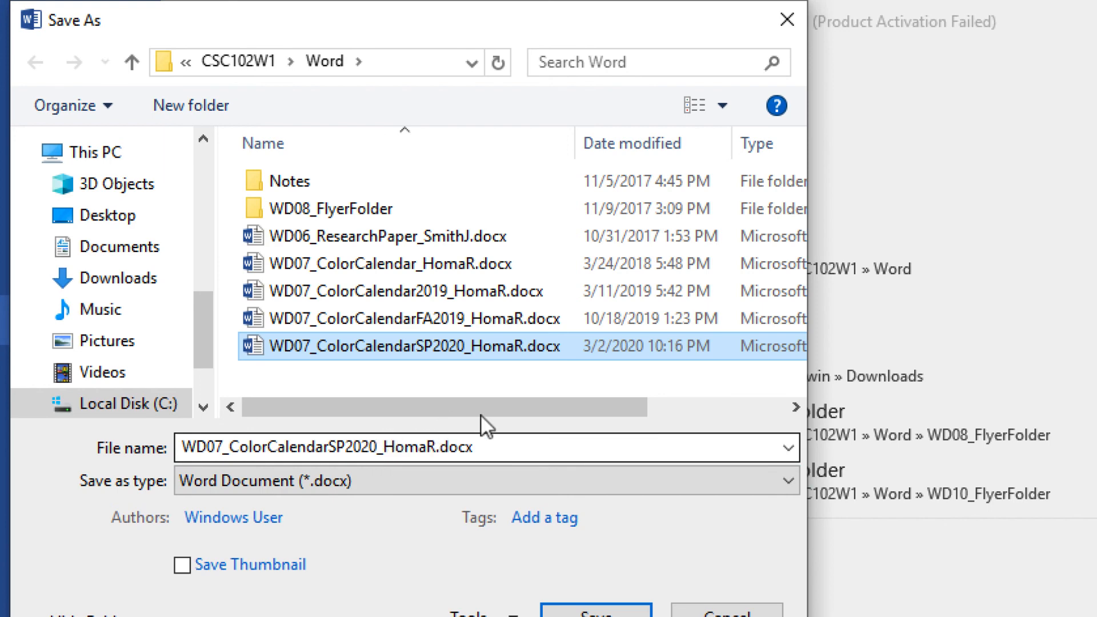
pyautogui.click(608, 615)
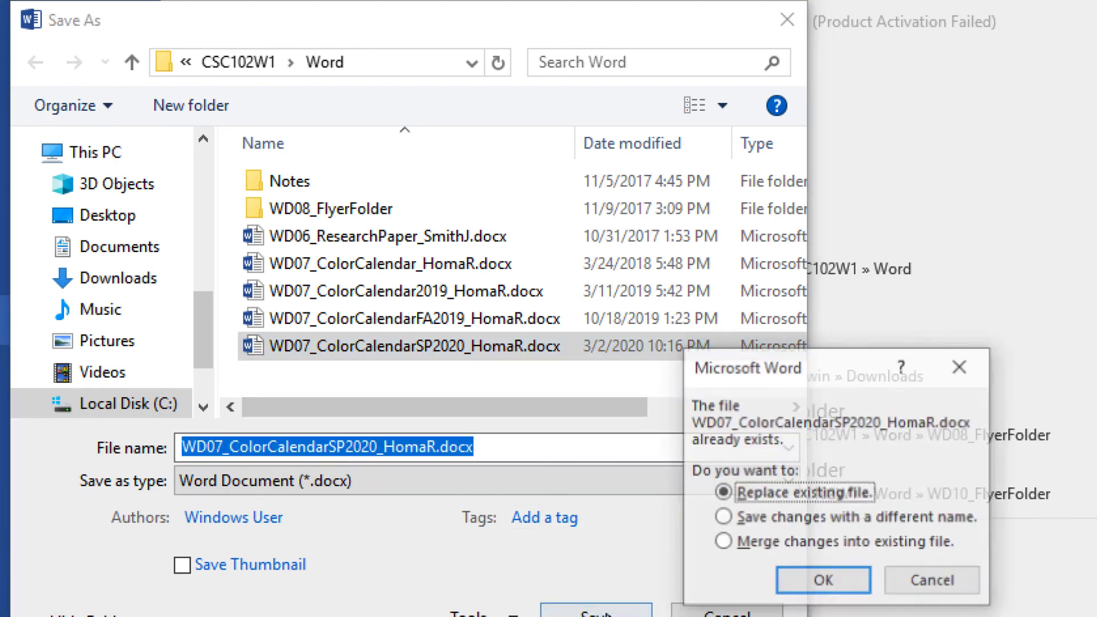
pyautogui.click(822, 580)
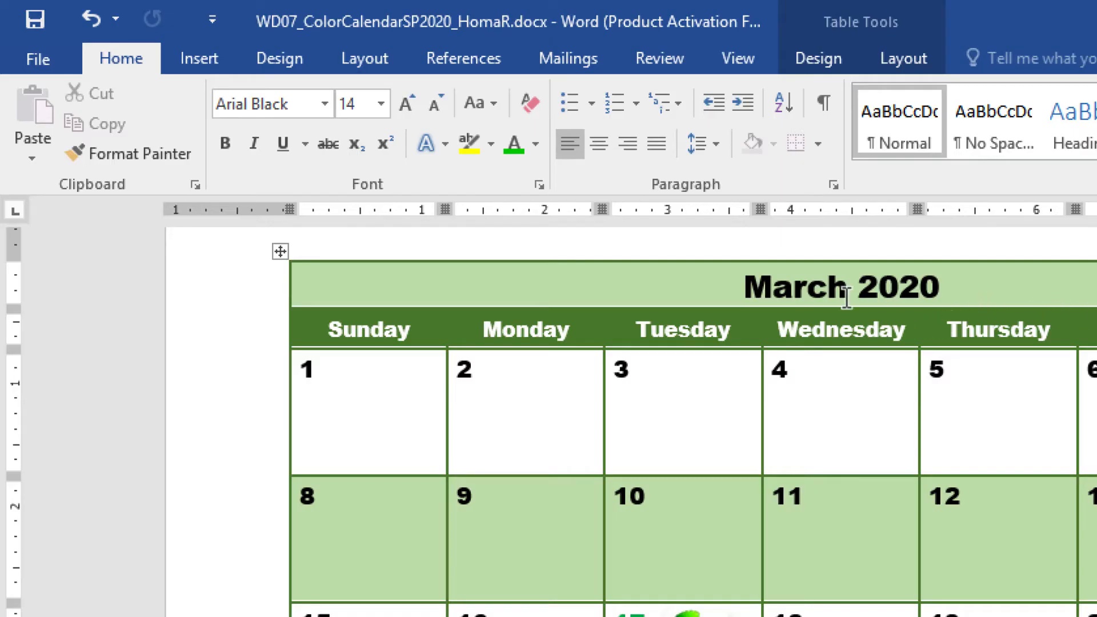
# Step: Change the font colour of the March 2020 title to the darkest theme green
pyautogui.moveTo(745, 284); pyautogui.dragTo(939, 283)
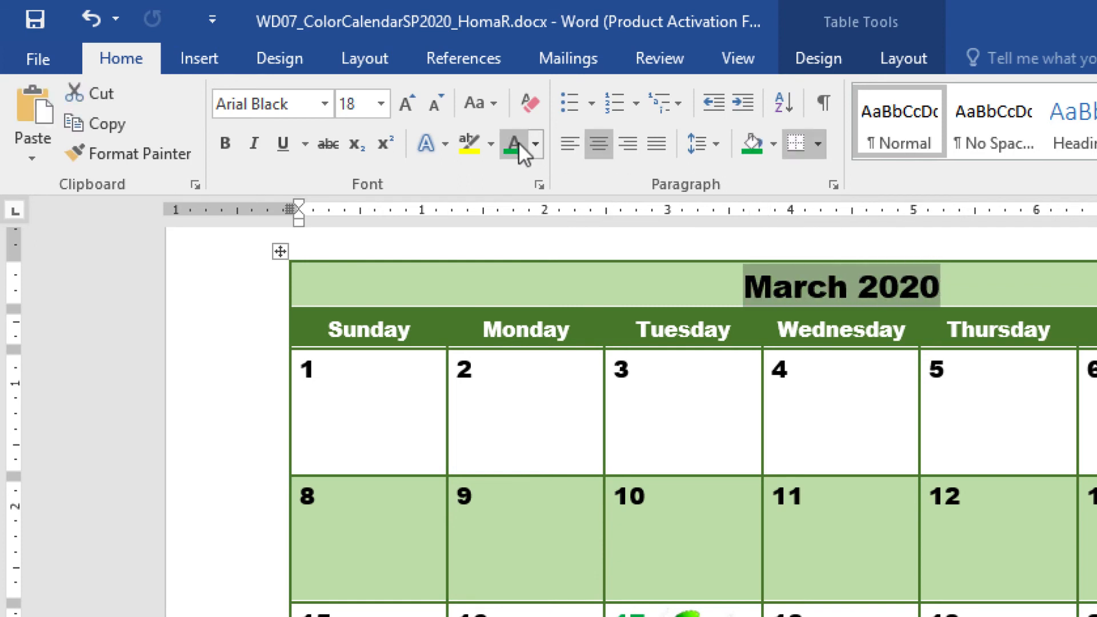
pyautogui.click(536, 141)
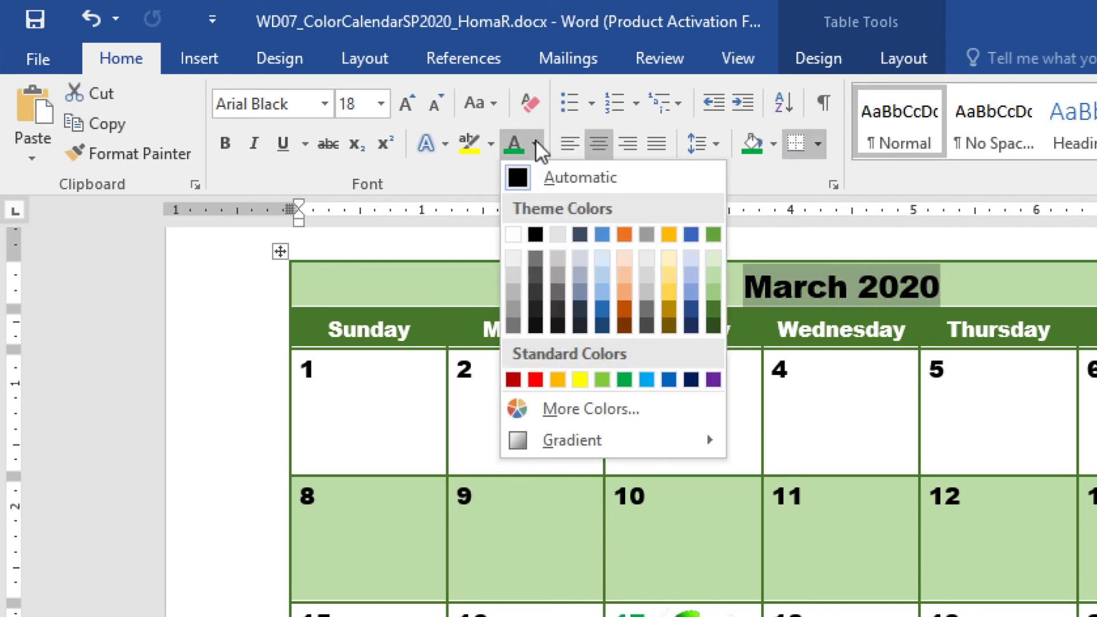
pyautogui.click(712, 323)
pyautogui.click(691, 615)
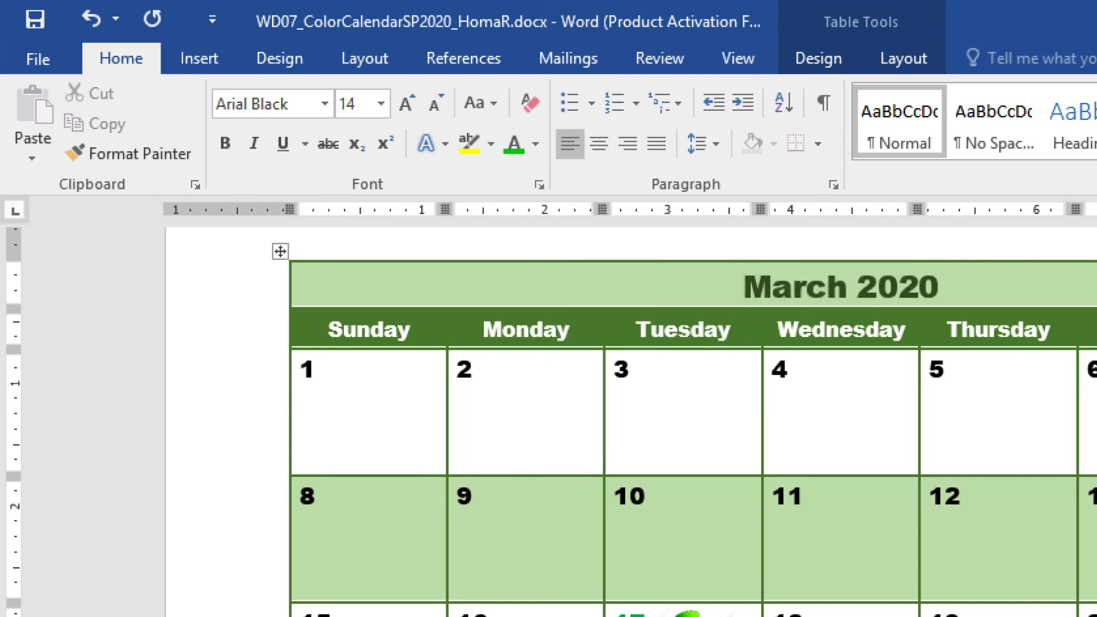
pyautogui.scroll(-1, 952, 250)
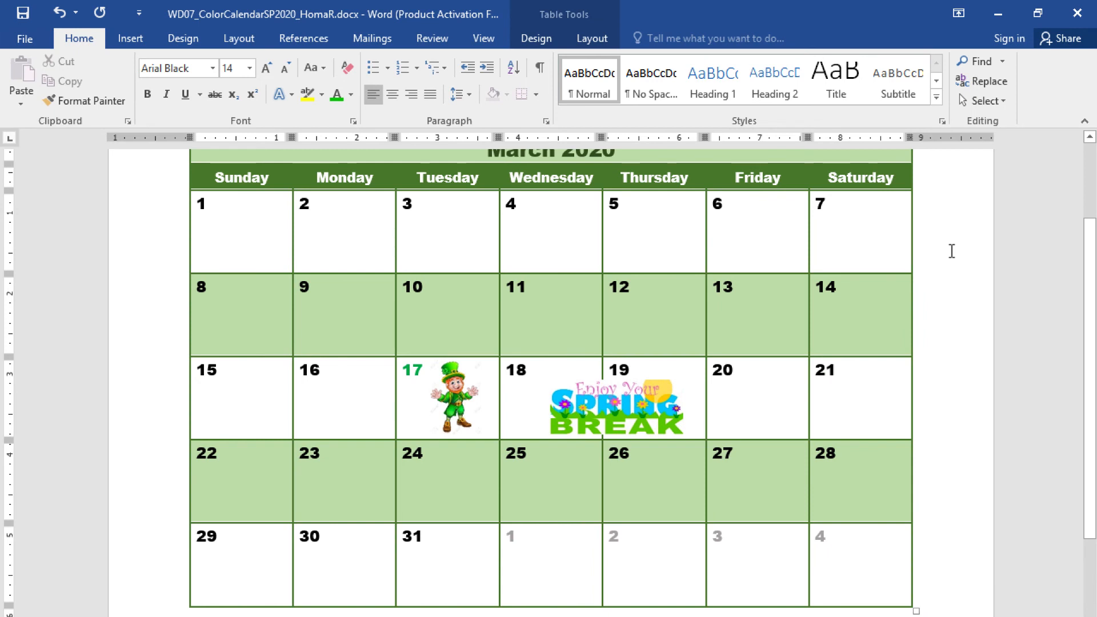
pyautogui.scroll(1, 951, 251)
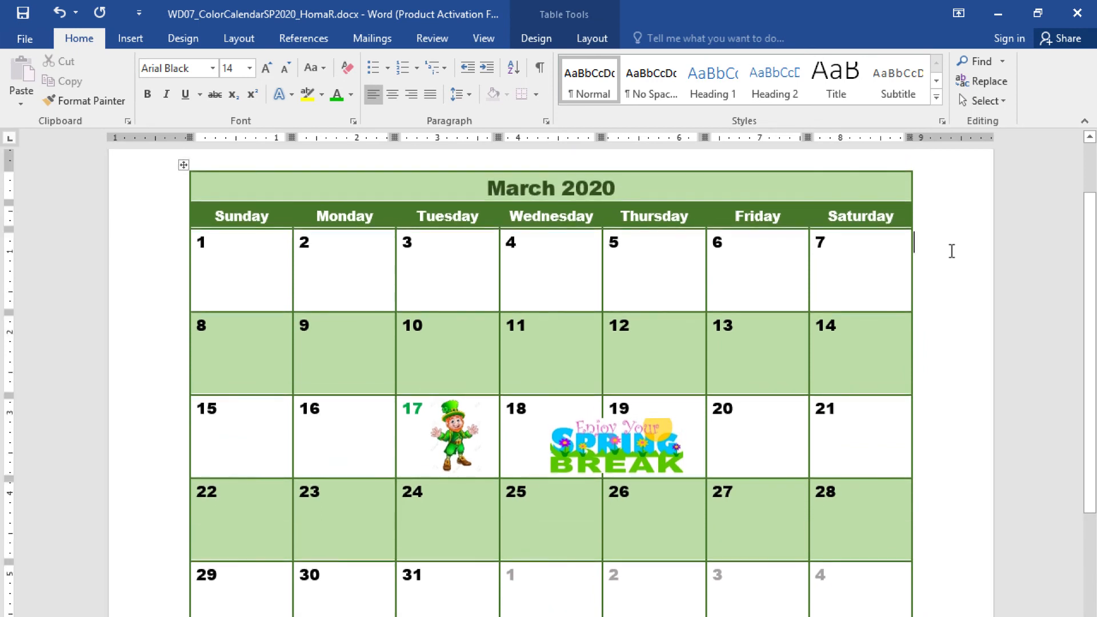
pyautogui.scroll(-1, 951, 251)
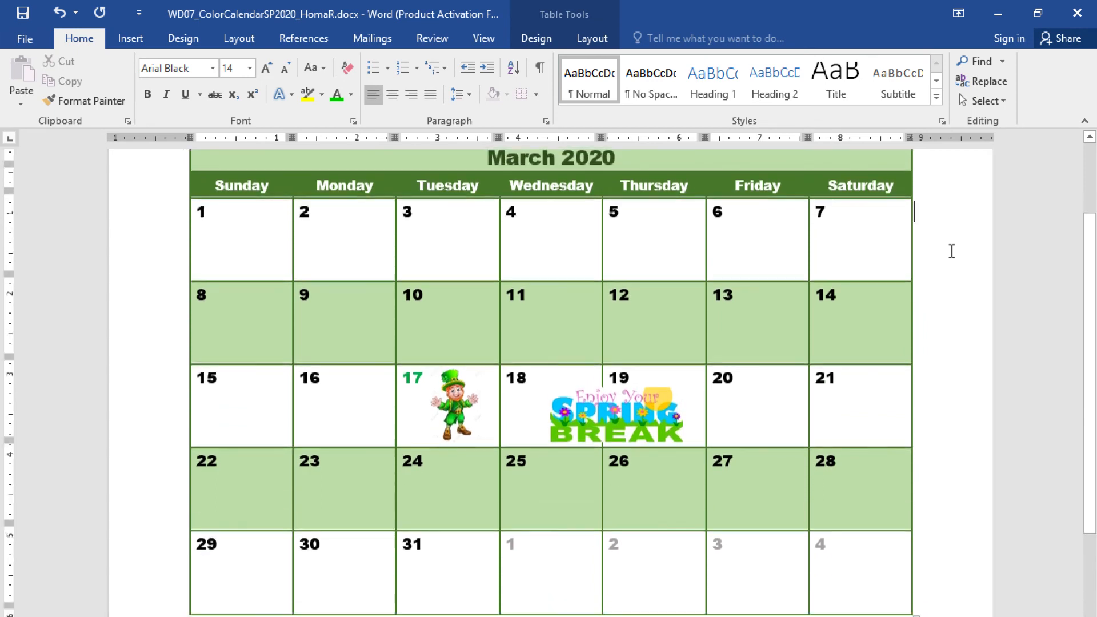